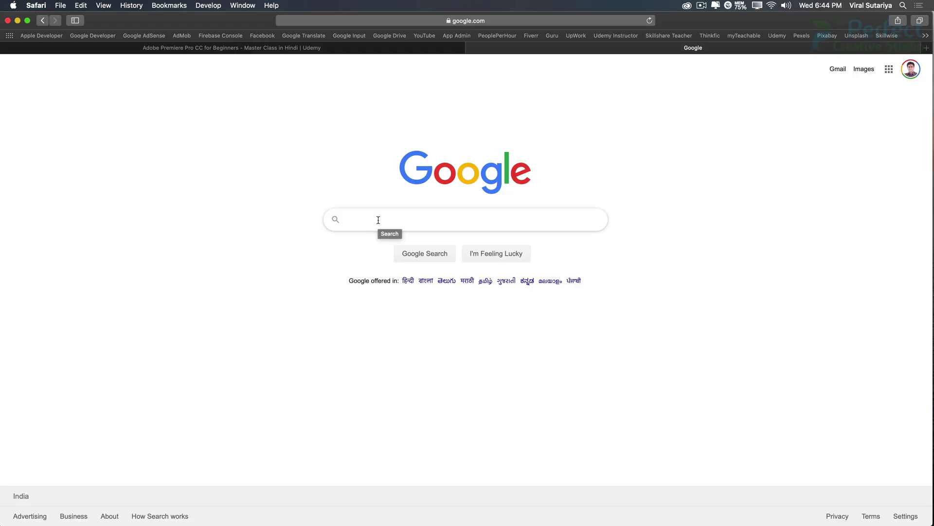
- Search Google for "adobe premiere pro" and open Adobe's Premiere Pro product page from the results
type("e")
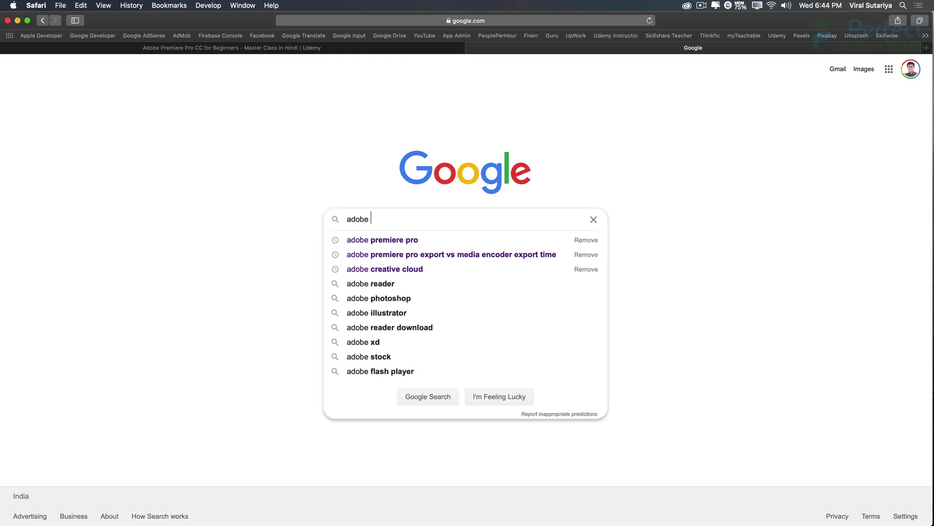
key("Down")
key("Return")
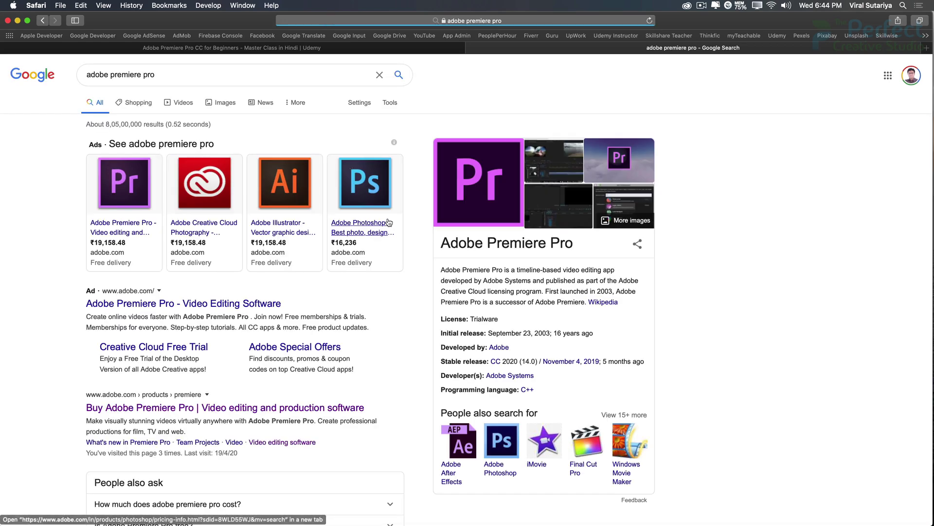
scroll(215, 277, "down", 5)
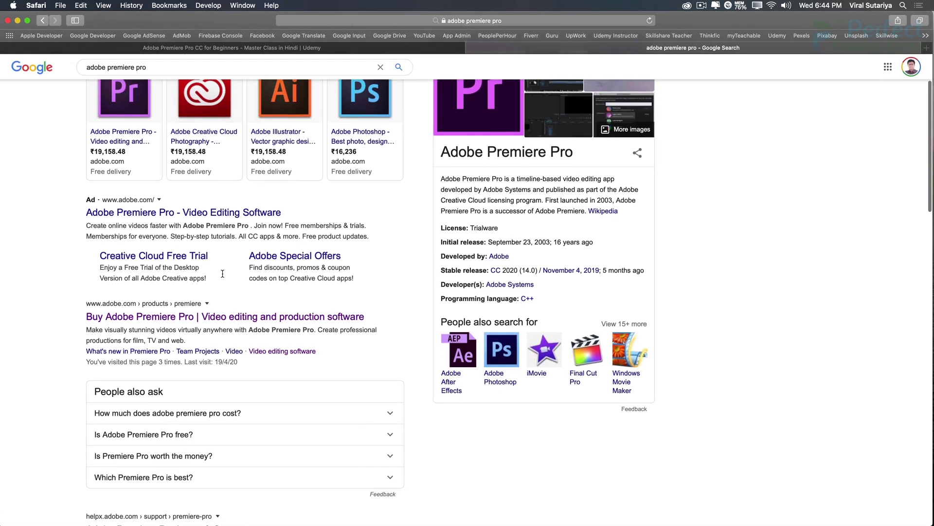
left_click(164, 295)
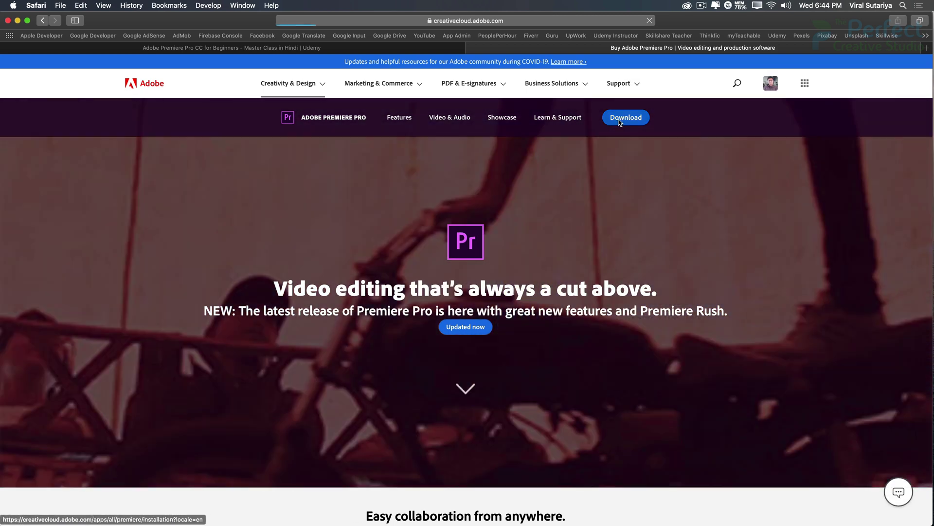
- Request the Premiere Pro download, and switch to Creative Cloud to find Premiere Pro among the installed apps
left_click(620, 124)
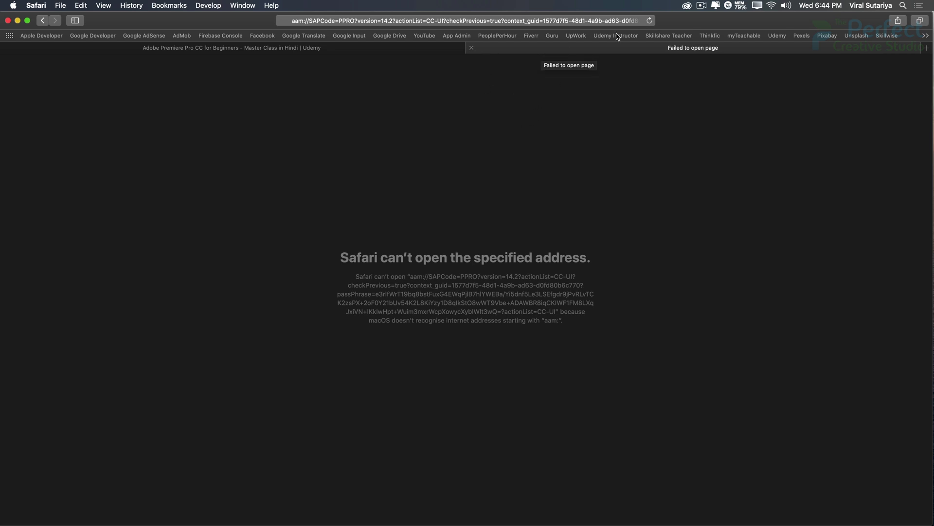
left_click(687, 6)
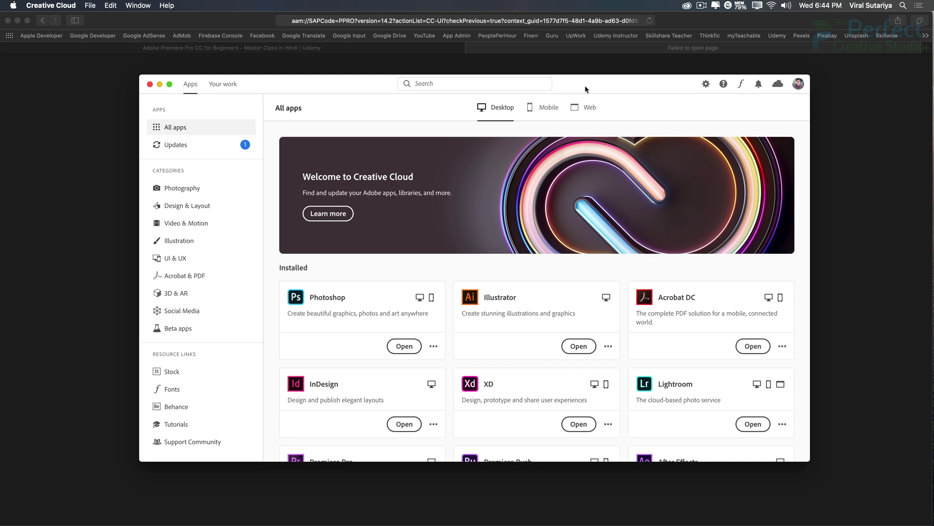
scroll(486, 275, "down", 5)
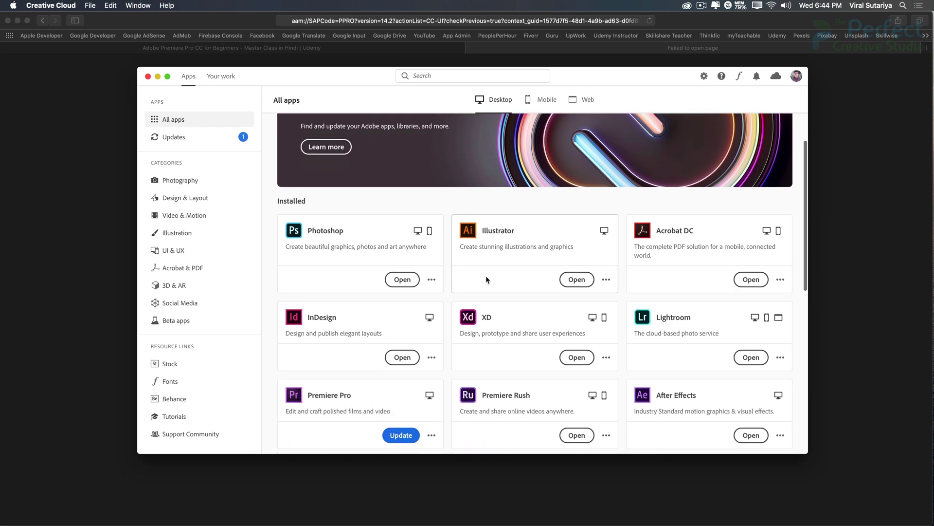
scroll(553, 261, "down", 2)
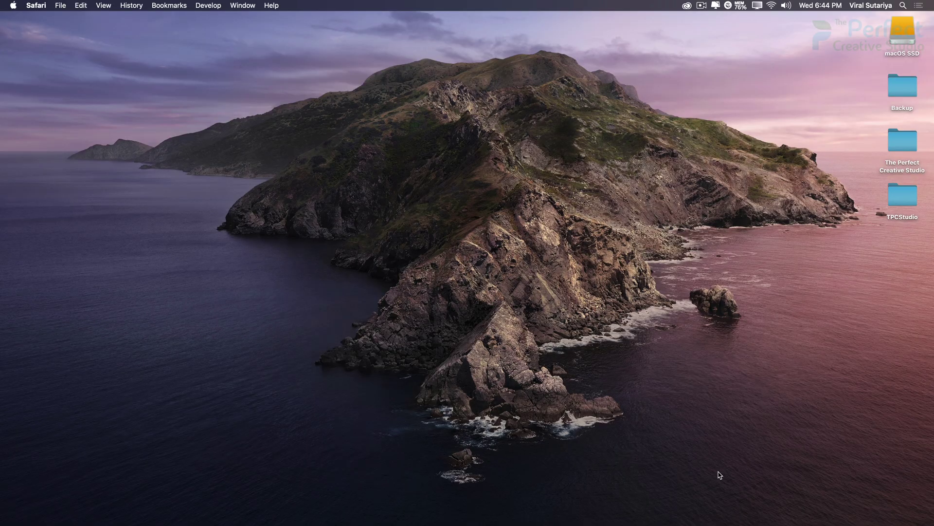
- Launch Adobe Premiere Pro 2020 from the computer's installed applications
mouse_move(705, 517)
left_click(42, 514)
scroll(461, 305, "right", 3)
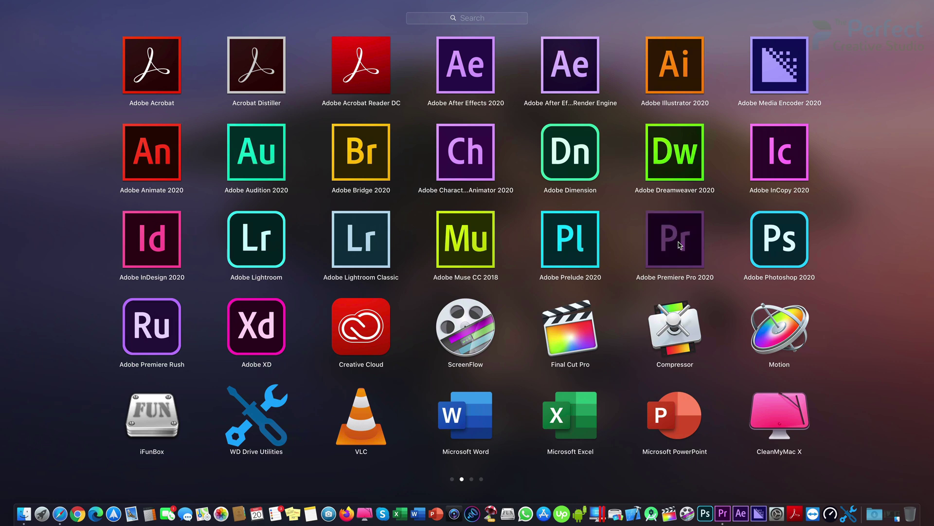
left_click(679, 245)
left_click_drag(533, 28, 532, 23)
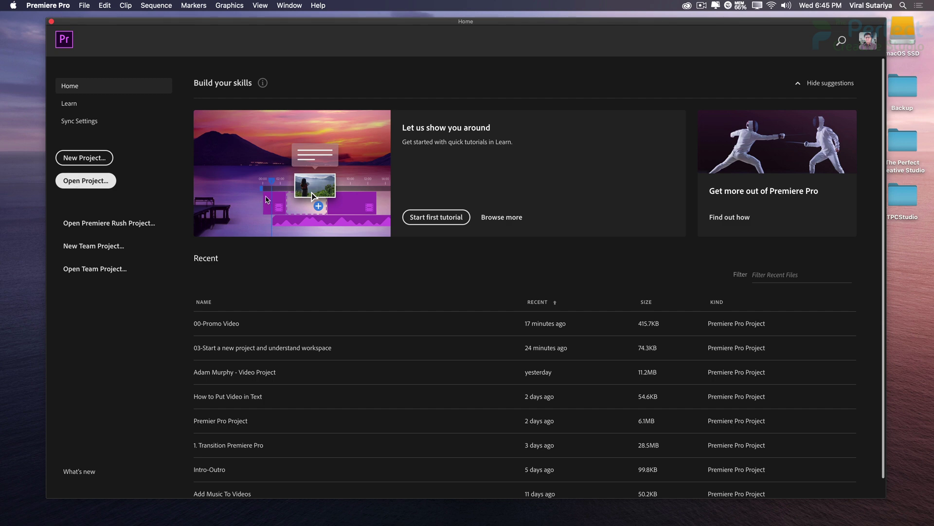
left_click(115, 186)
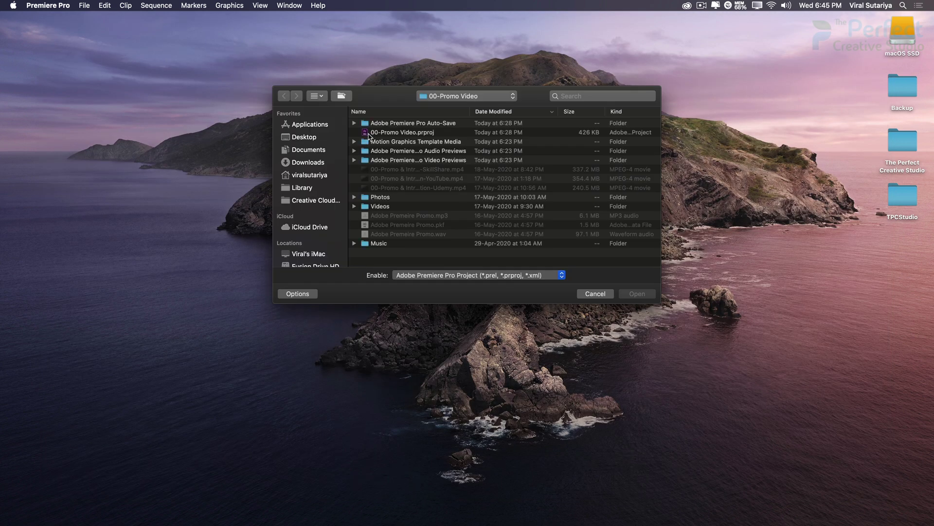
left_click(370, 134)
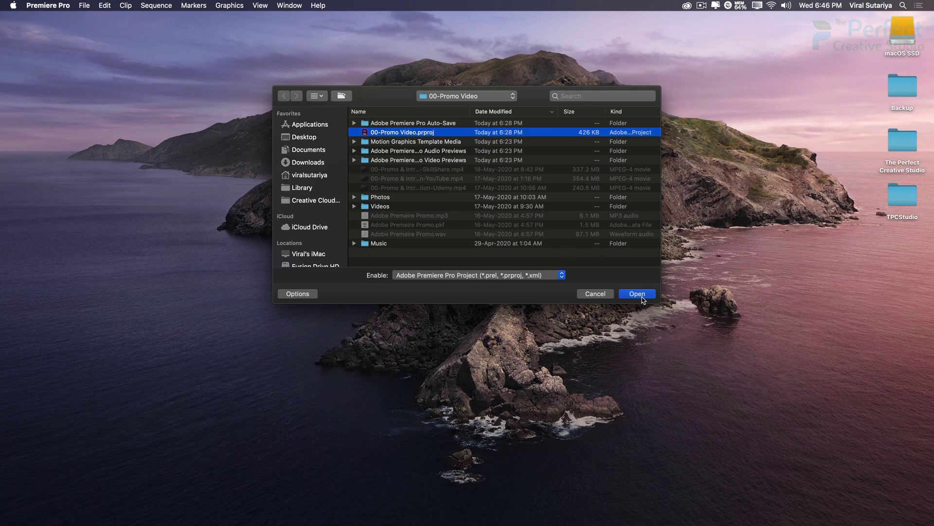
left_click(596, 294)
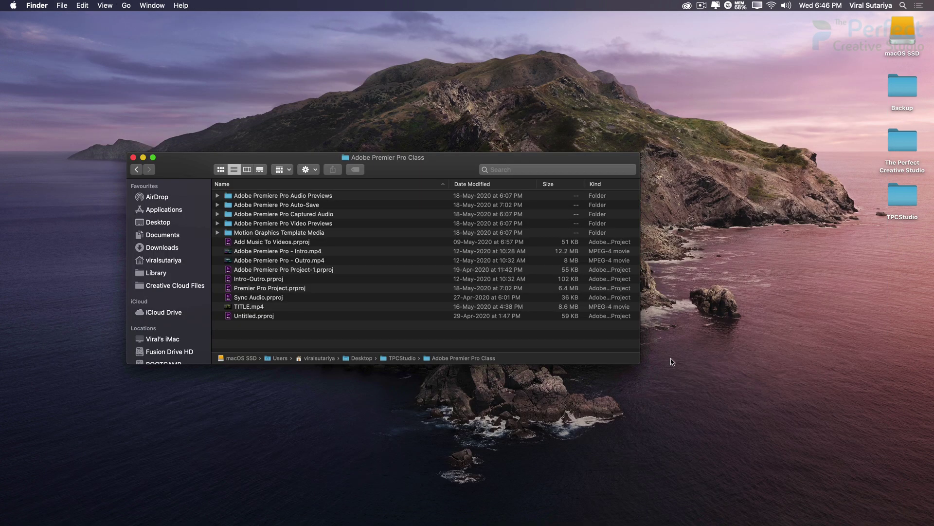
- Examine the Premiere project files in Finder's Adobe Premier Pro Class folder, and close that window
left_click_drag(394, 162, 481, 74)
left_click_drag(400, 73, 376, 72)
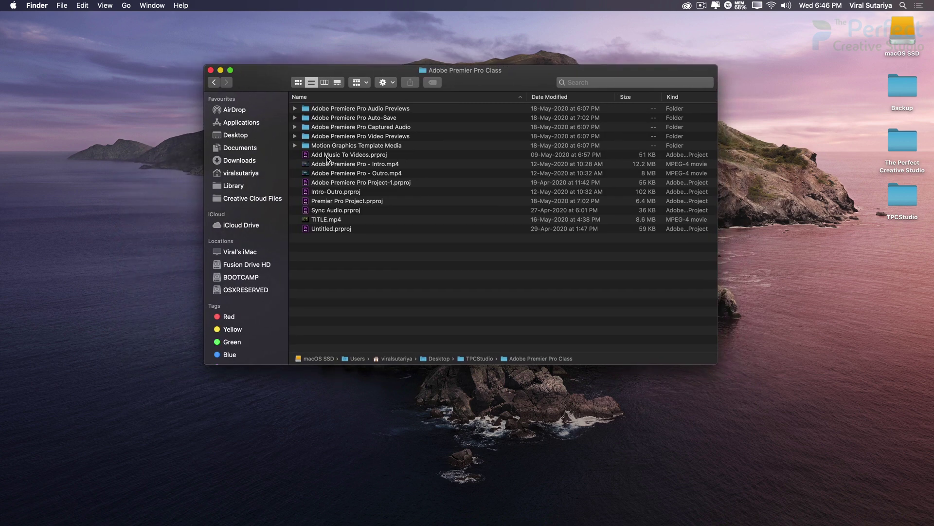
left_click(327, 156)
left_click(329, 185)
left_click(336, 193)
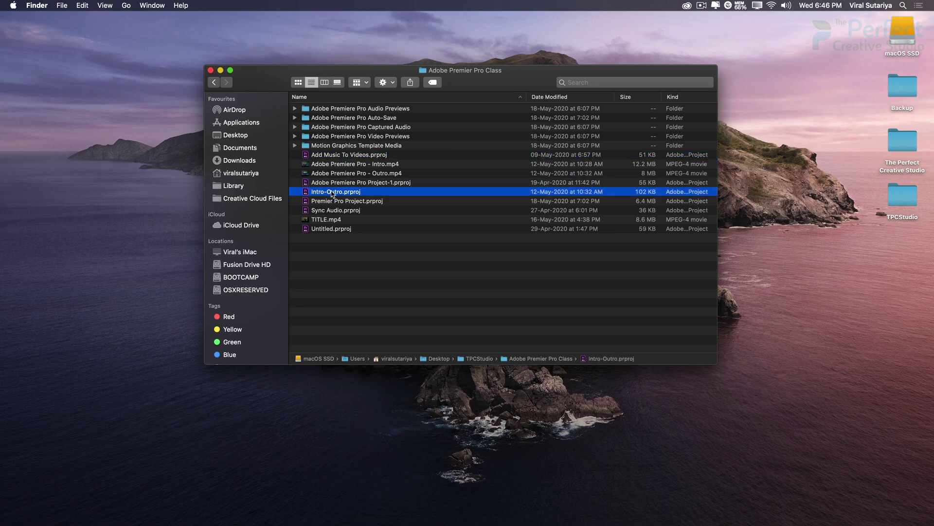
left_click(211, 70)
- Switch back to Premiere Pro and start a new project named "Premiere Project"
left_click(730, 515)
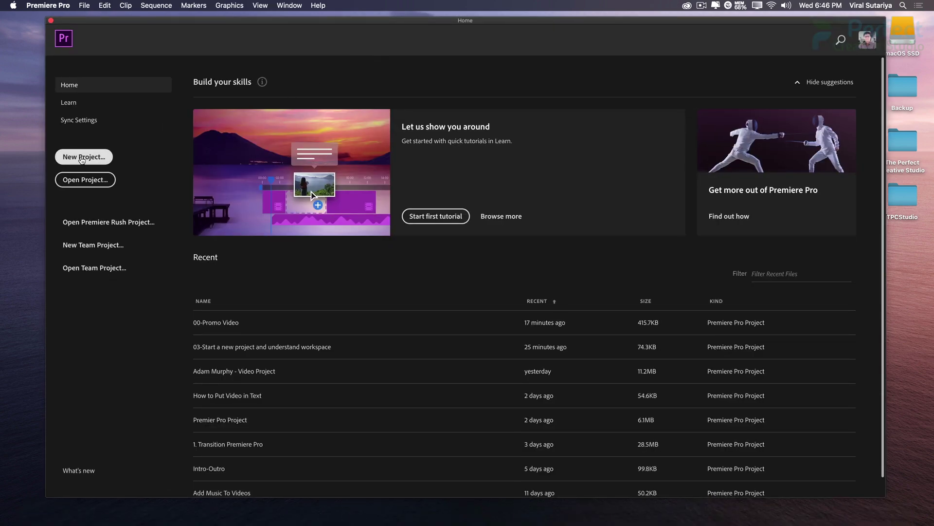
left_click(82, 158)
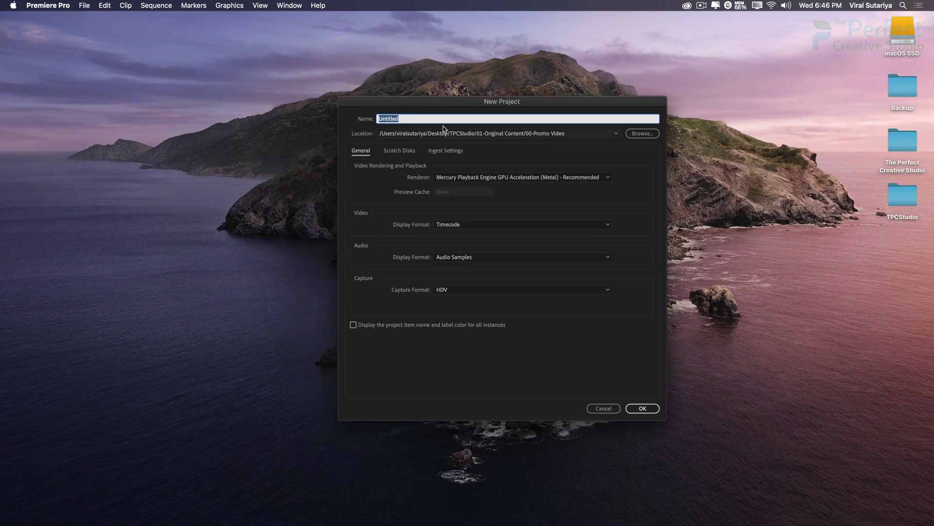
left_click_drag(493, 103, 462, 103)
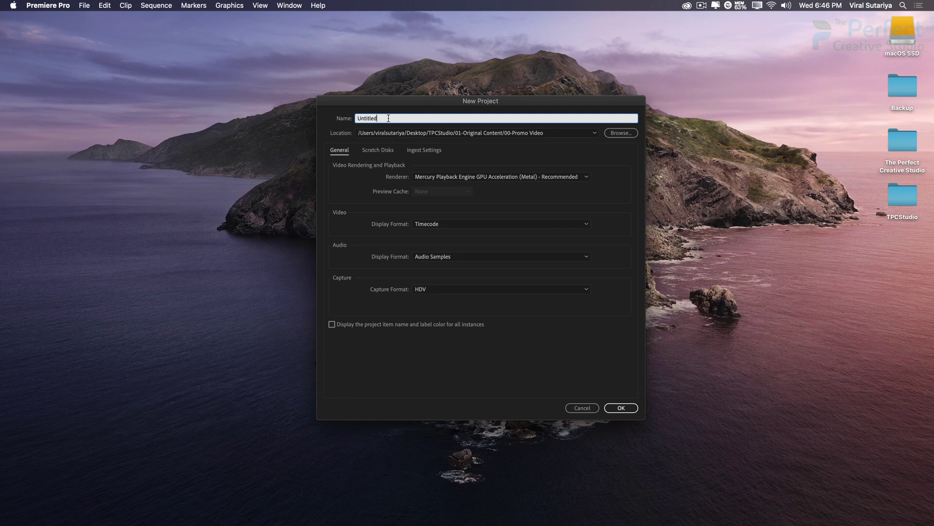
key("BackSpace")
left_click_drag(367, 112, 364, 111)
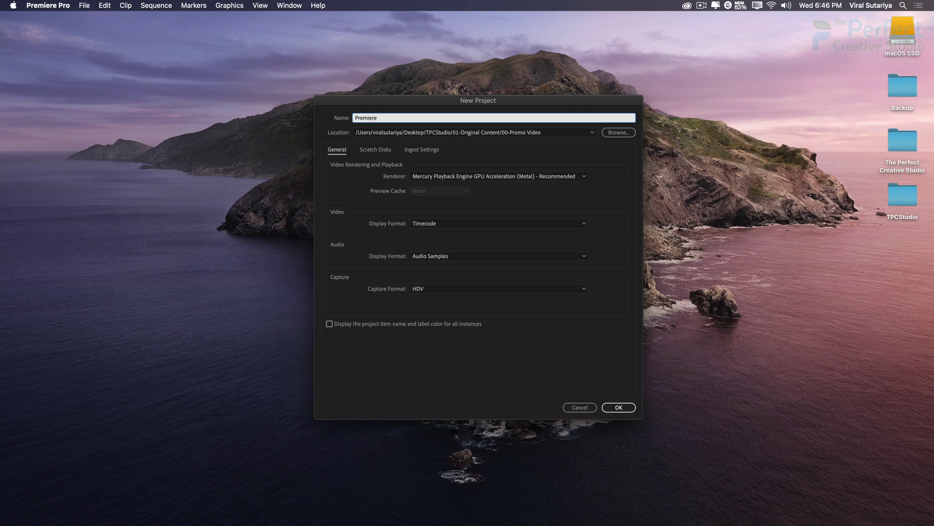
type("Premiere Project")
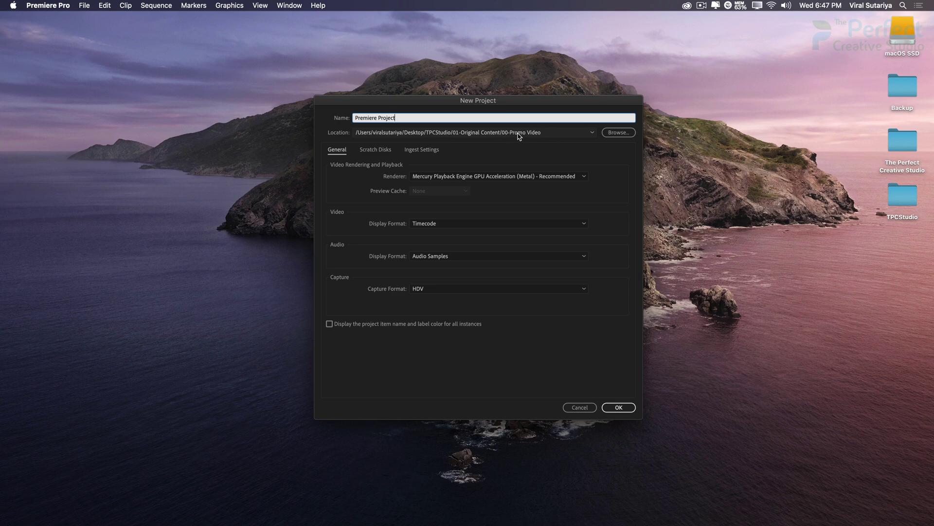
- Set the new project's location to the Adobe Premier Pro Class folder inside TPCStudio
left_click(592, 133)
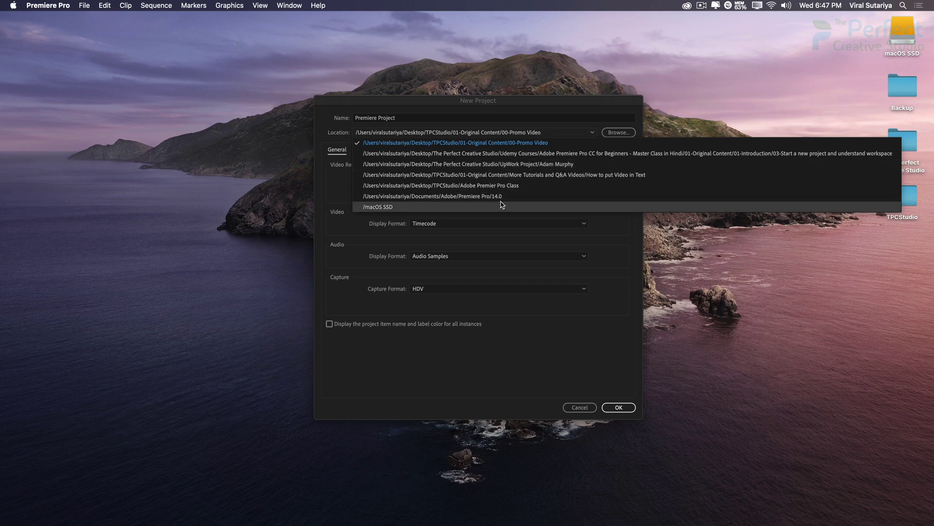
left_click(628, 136)
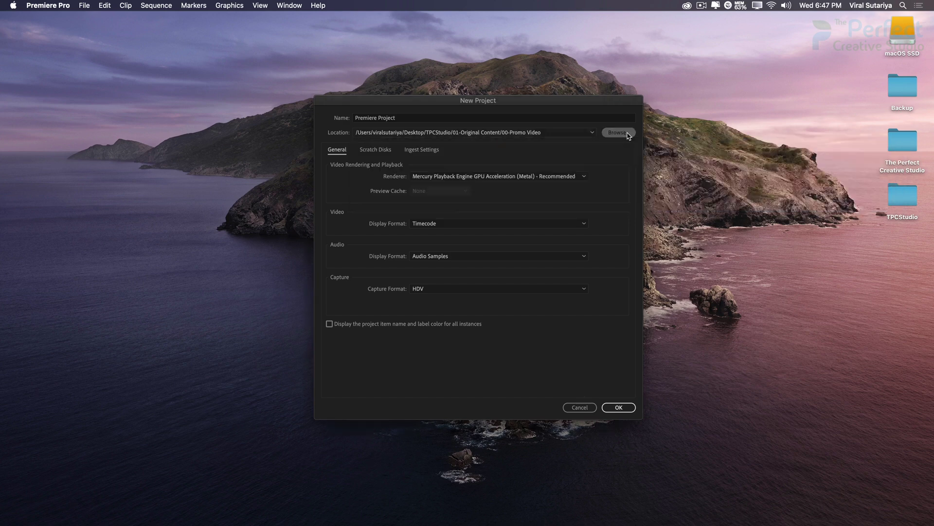
left_click(627, 134)
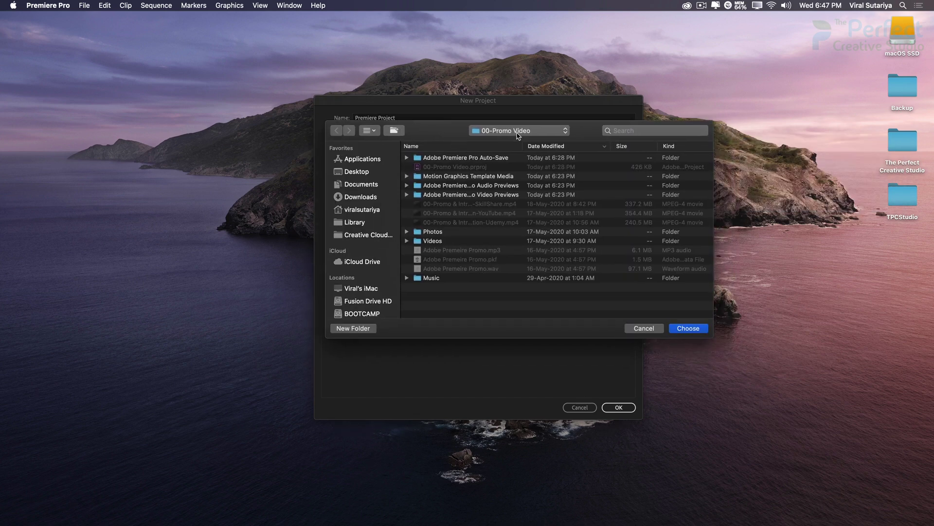
left_click(518, 137)
left_click(501, 83)
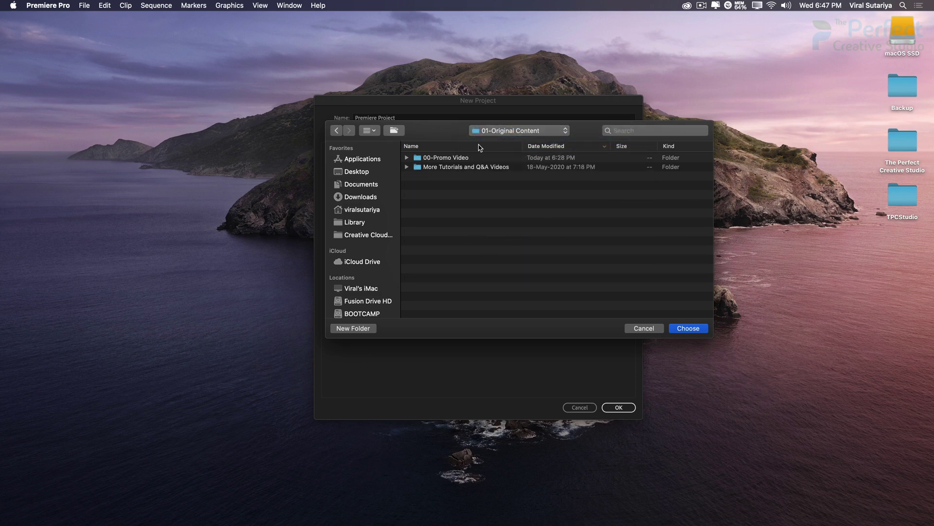
left_click(499, 135)
left_click(501, 140)
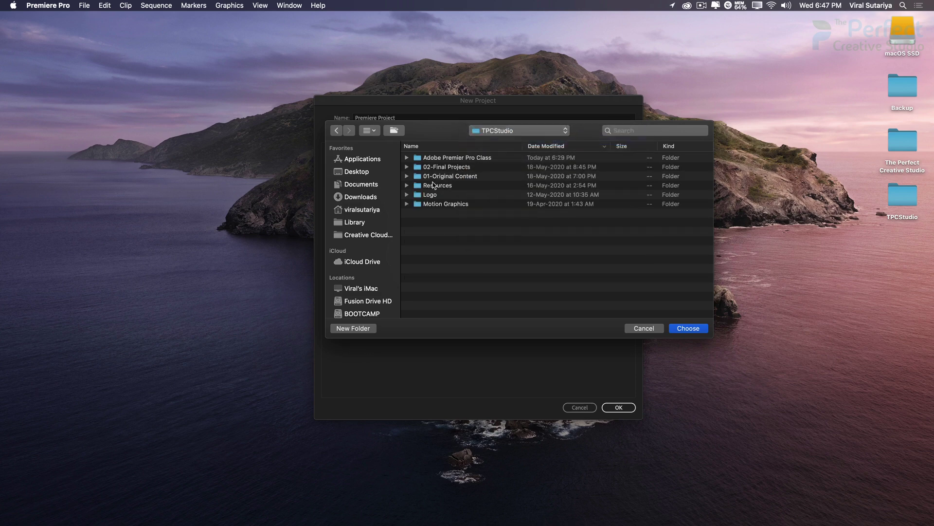
double_click(444, 158)
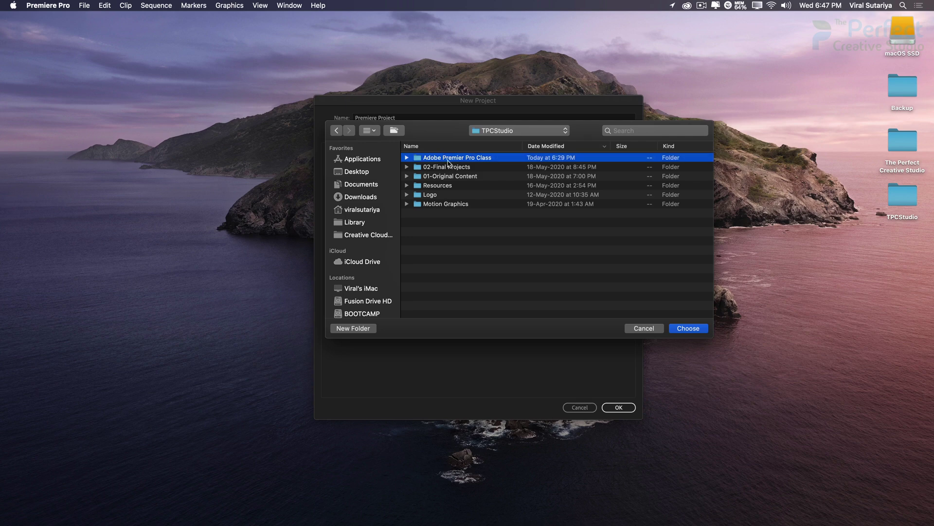
left_click(684, 328)
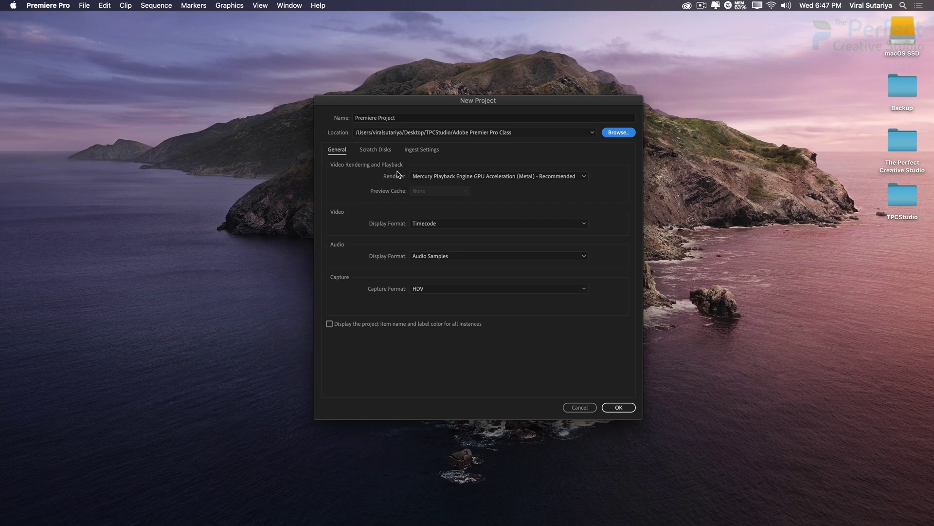
- Choose the Mercury Playback Engine GPU Acceleration (Metal) renderer and the Timecode video display format
left_click_drag(468, 104, 457, 99)
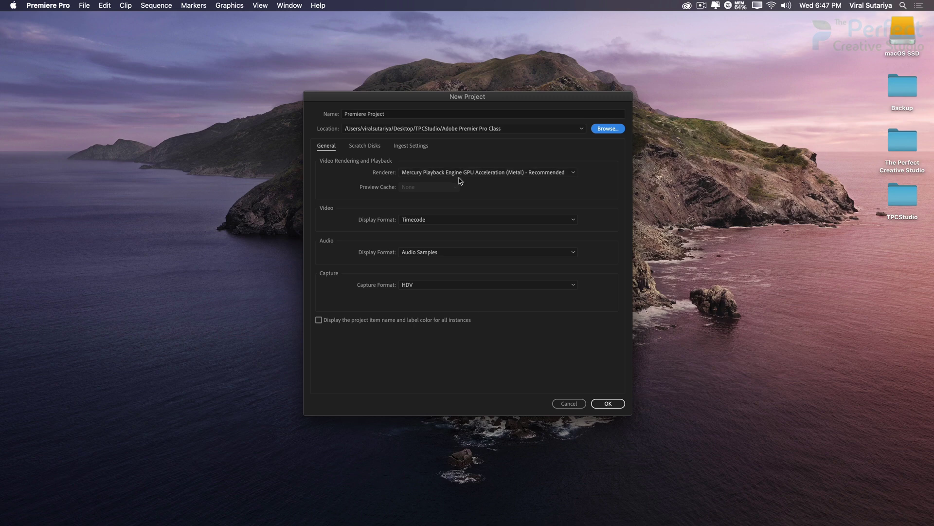
left_click(572, 175)
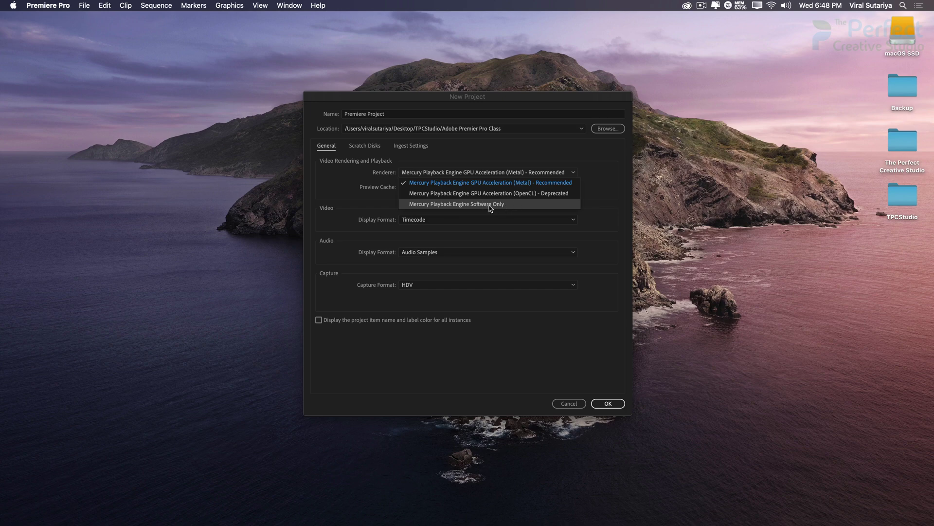
left_click(547, 183)
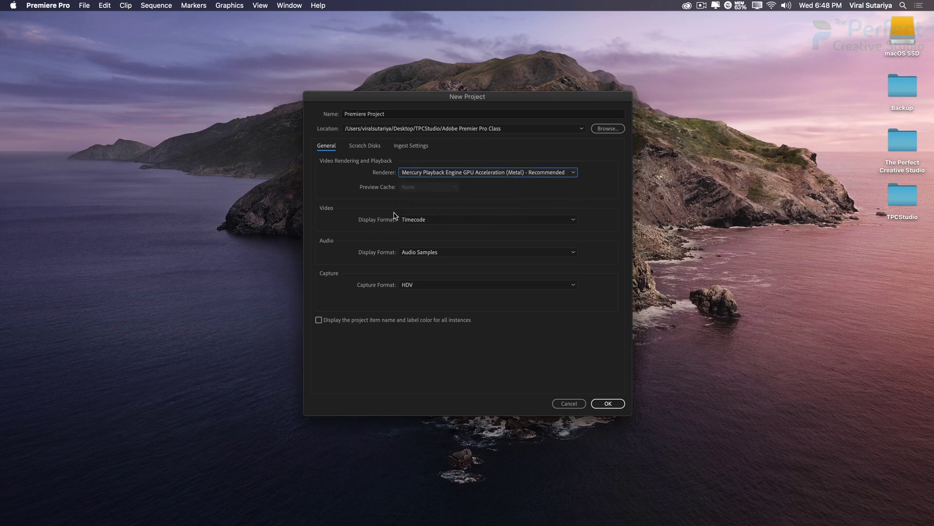
left_click(517, 220)
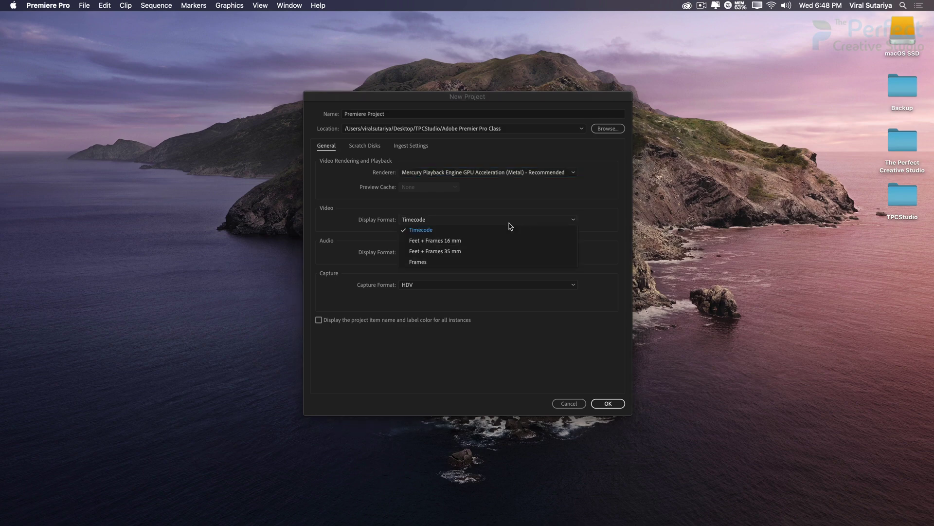
left_click(431, 231)
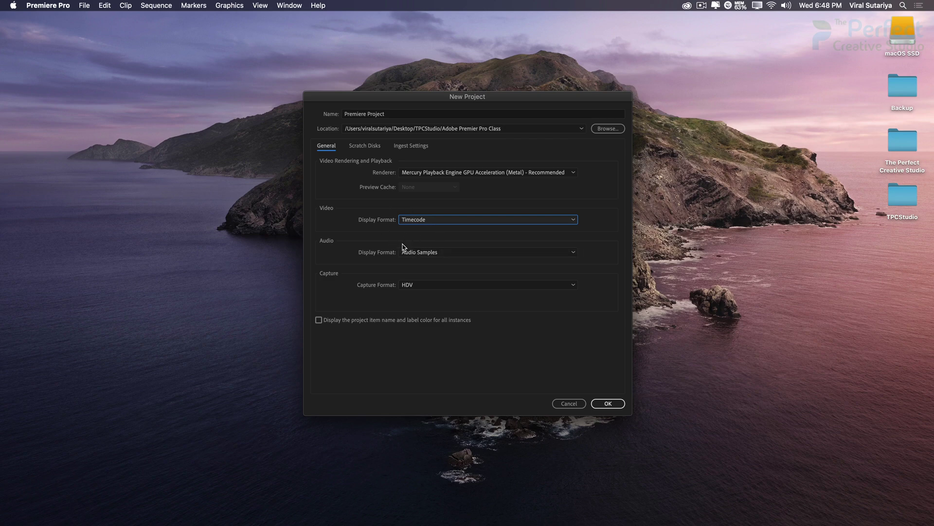
- Choose Audio Samples as the audio display format and HDV as the capture format
left_click(457, 252)
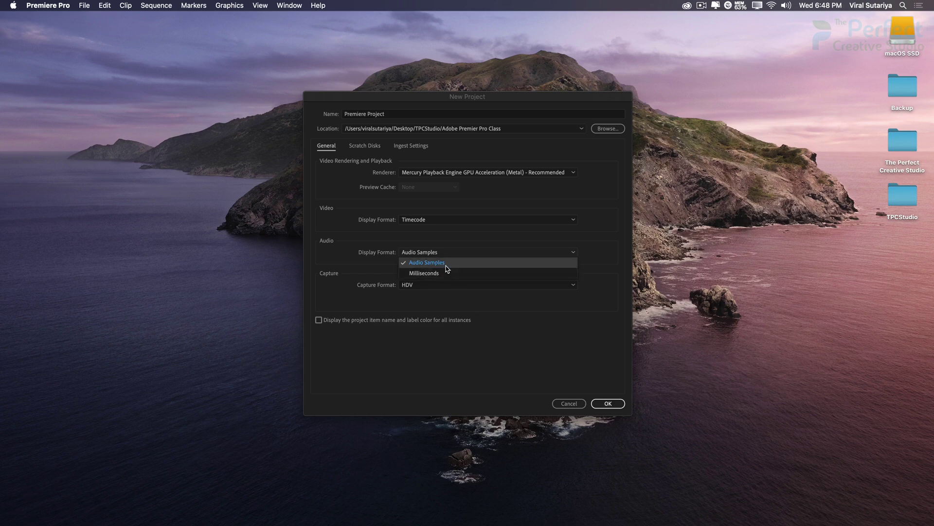
left_click(445, 264)
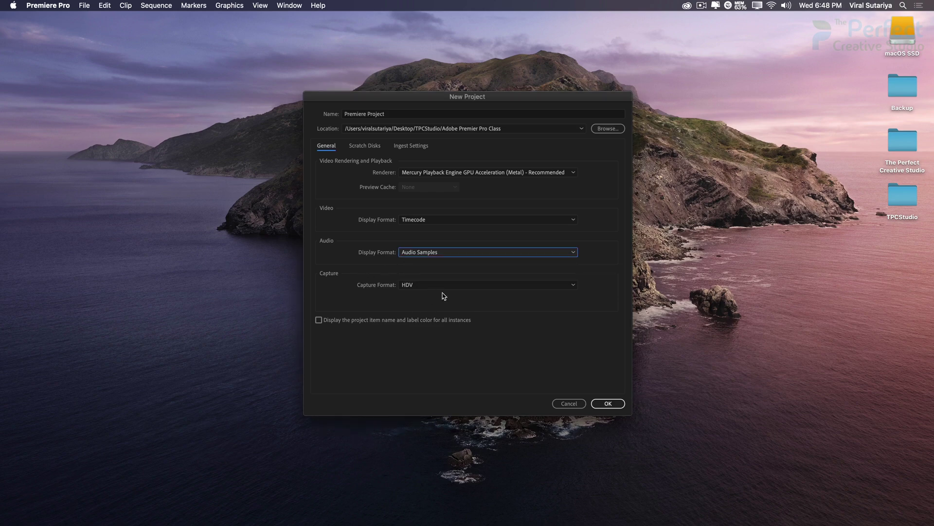
left_click(456, 286)
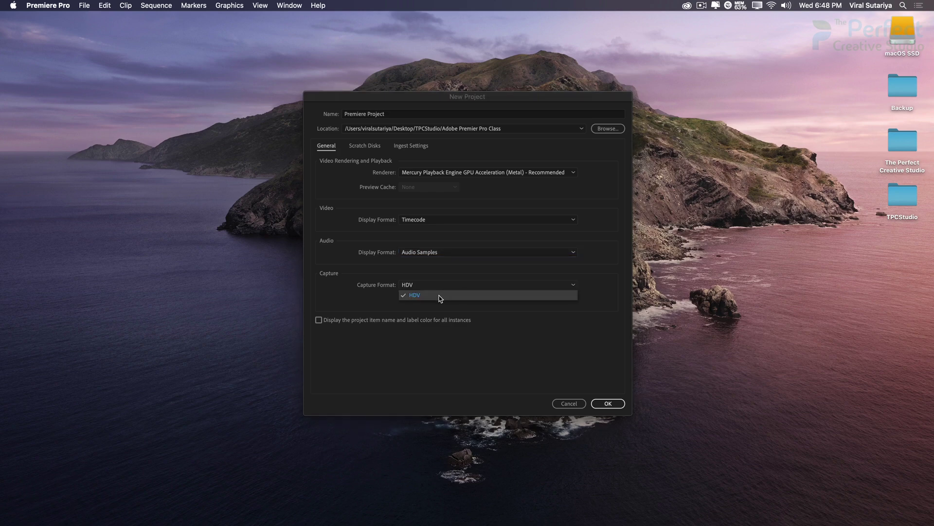
left_click(441, 296)
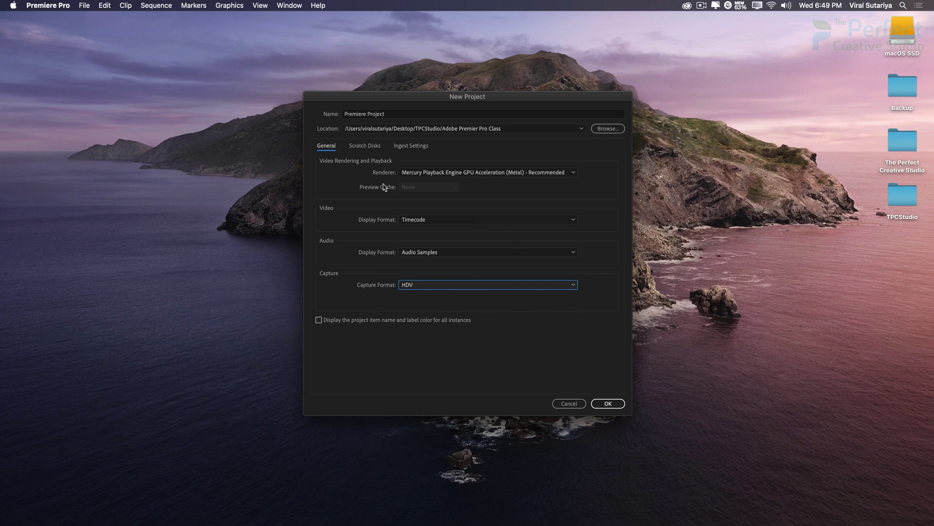
- Review the new project's scratch disk locations and create the project
left_click(363, 149)
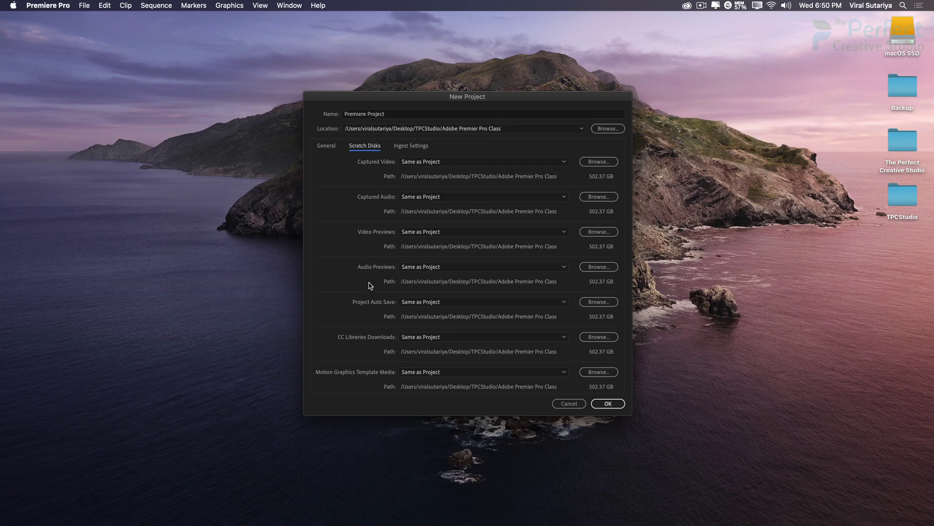
left_click(609, 405)
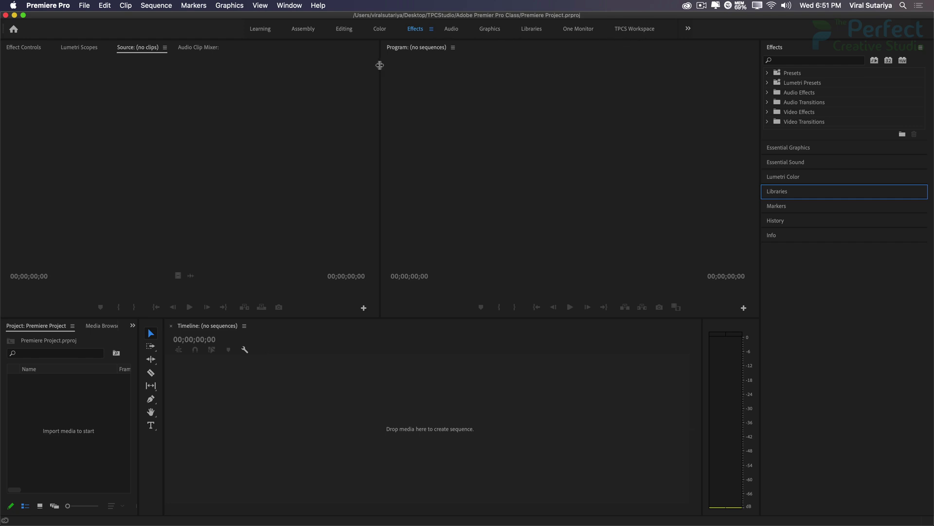
- Switch the window layout to the Editing workspace
left_click(344, 29)
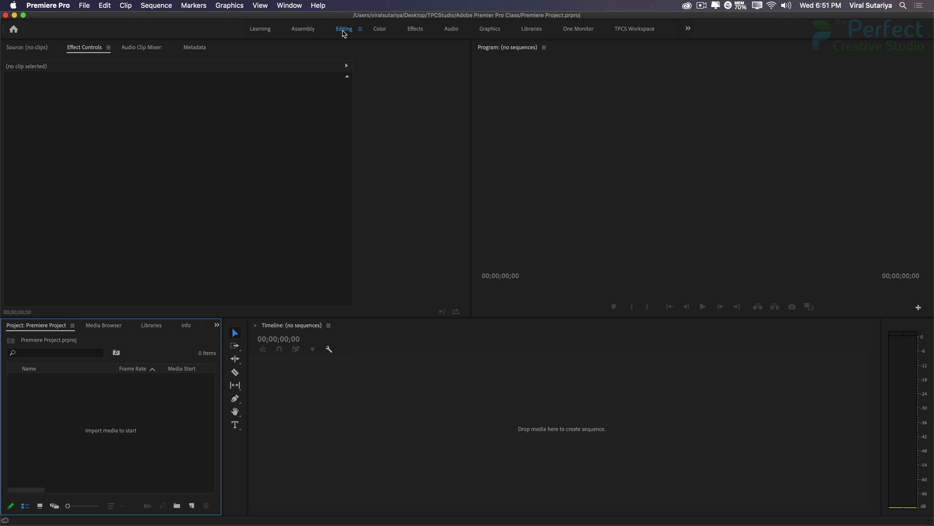
left_click(289, 6)
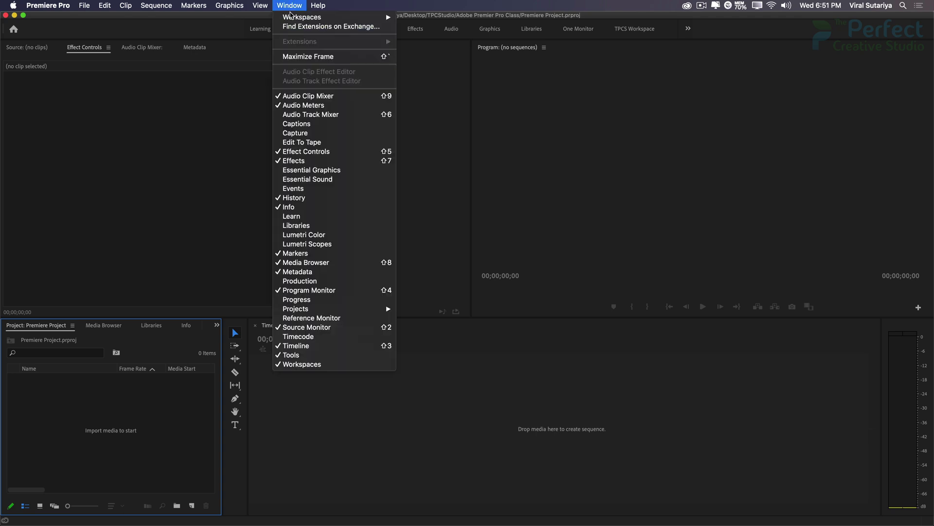
mouse_move(312, 17)
left_click(454, 58)
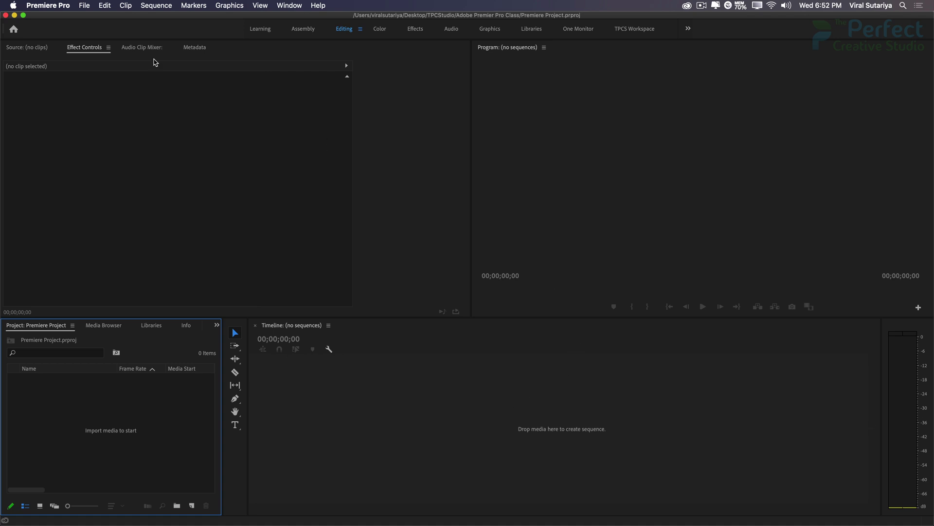
- Open the recent project 00-Promo Video.prproj from the TPCStudio 01-Original Content folder
left_click(86, 9)
mouse_move(91, 19)
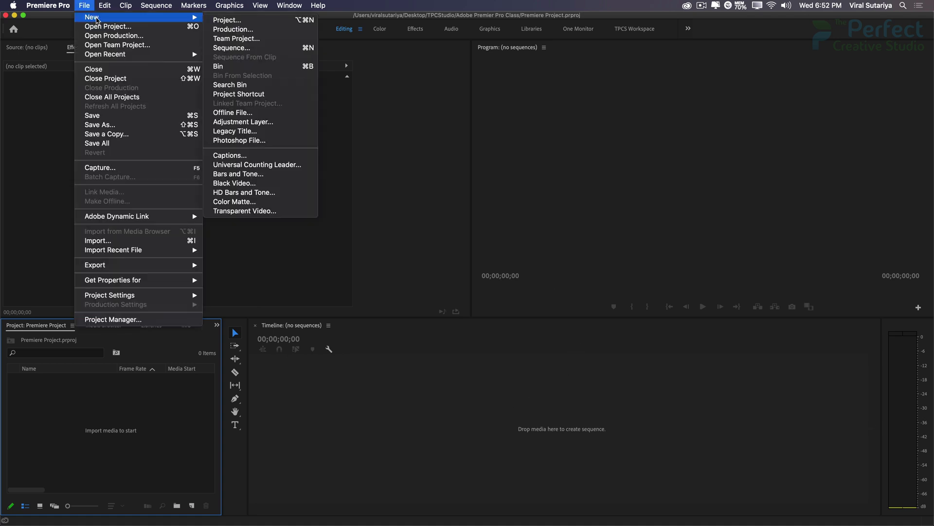
mouse_move(116, 56)
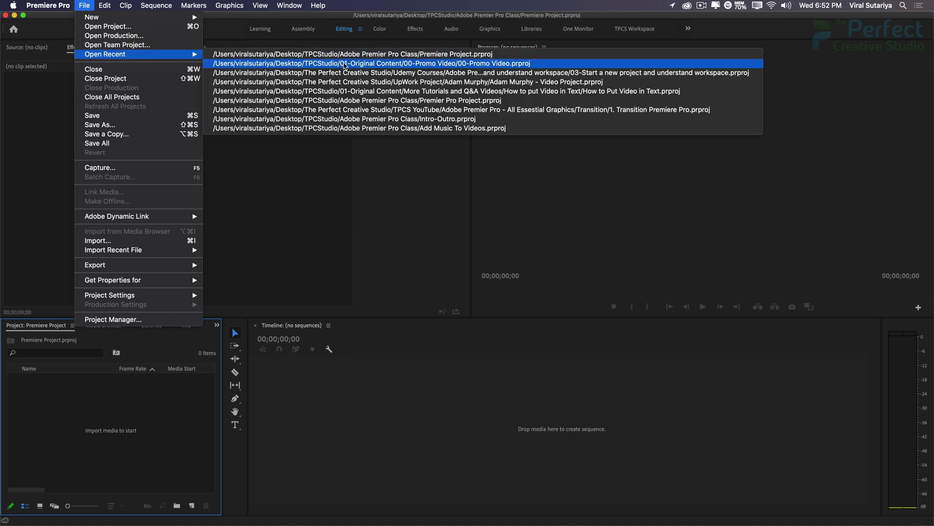
left_click(345, 64)
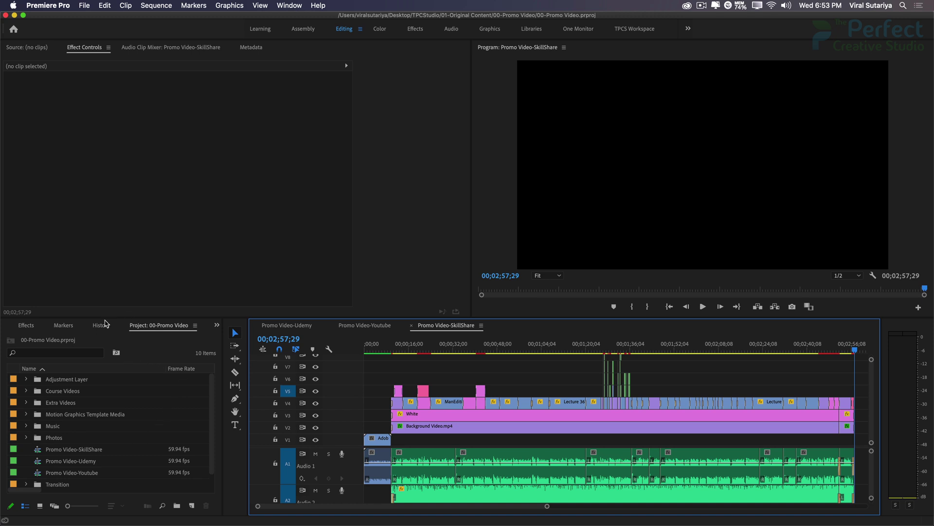
- Look through the Effects, Info and 00-Promo Video project panels, finishing on Effects
left_click(72, 326)
left_click(26, 325)
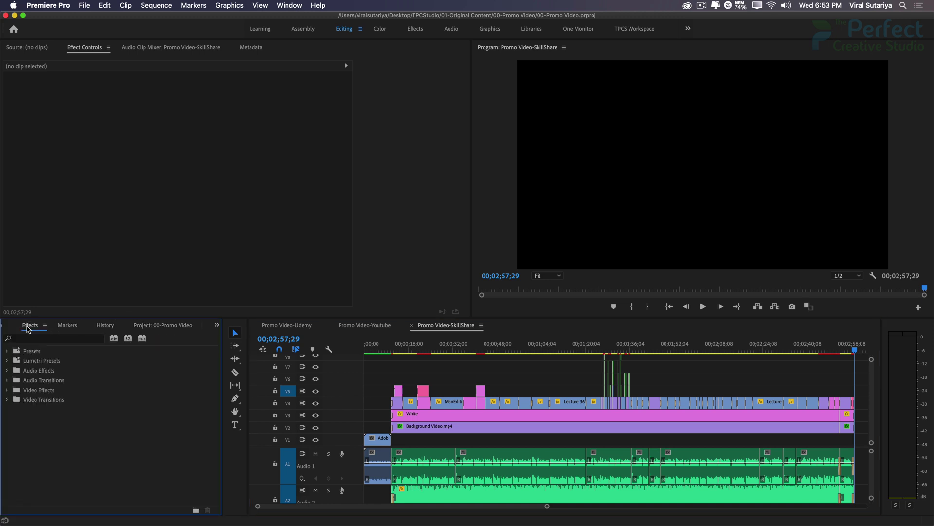
left_click(217, 325)
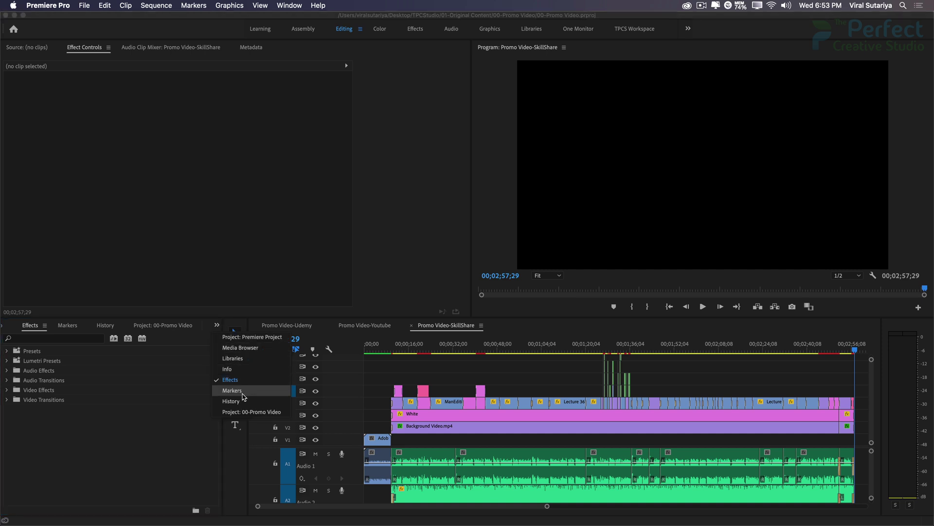
left_click(240, 372)
left_click(217, 324)
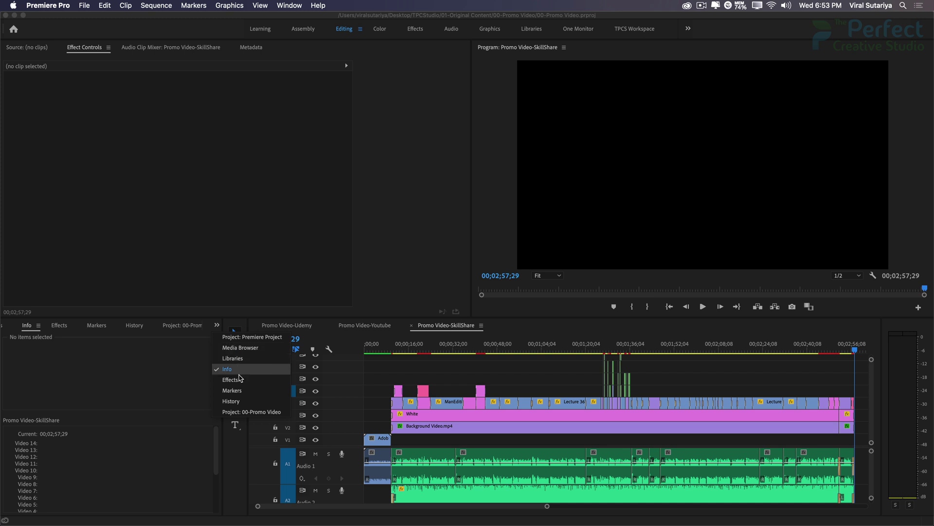
left_click(246, 413)
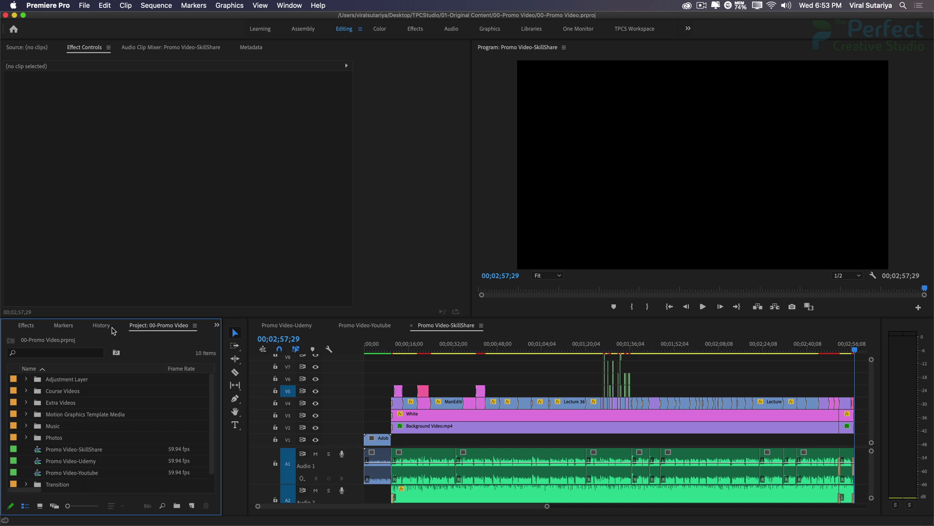
left_click(27, 325)
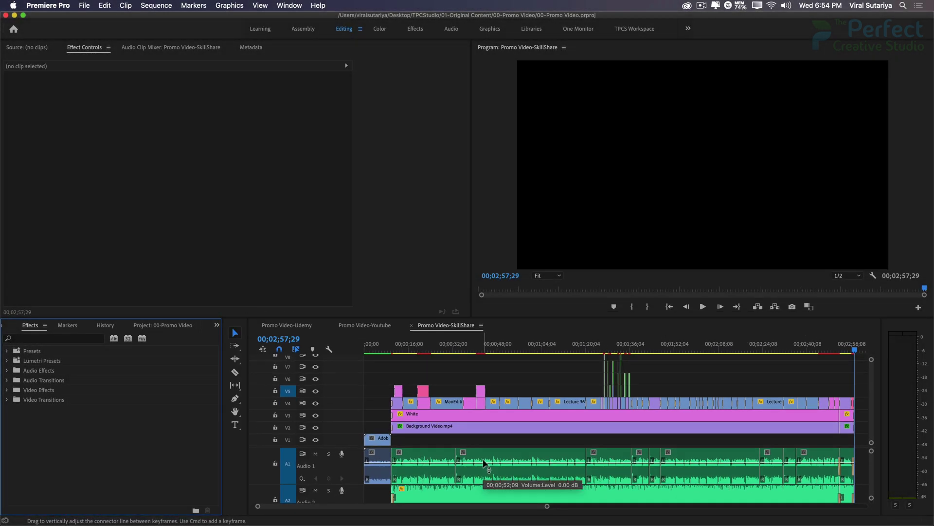
- Examine the clips near the start of the Promo Video-SkillShare sequence and its video and audio tracks
left_click(391, 332)
key("equal")
key("equal")
scroll(512, 394, "left", 15)
scroll(511, 394, "left", 10)
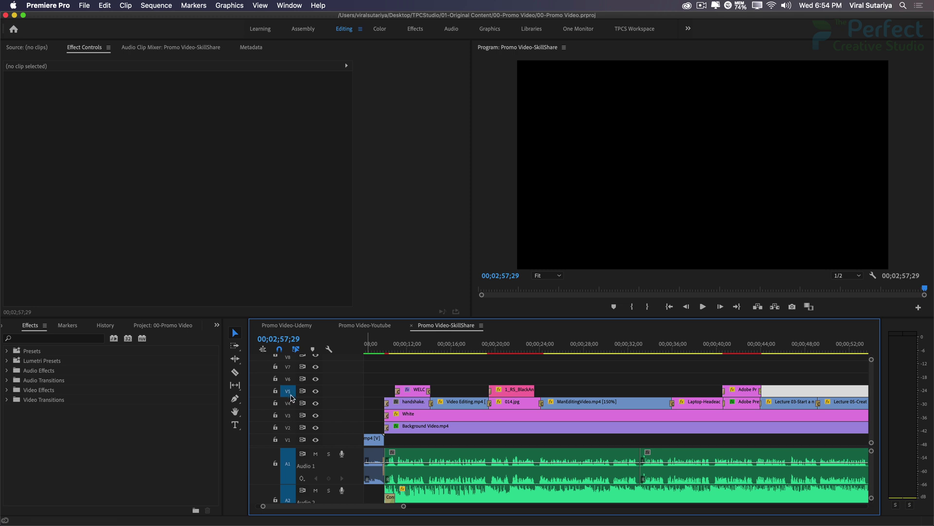
scroll(339, 471, "down", 2)
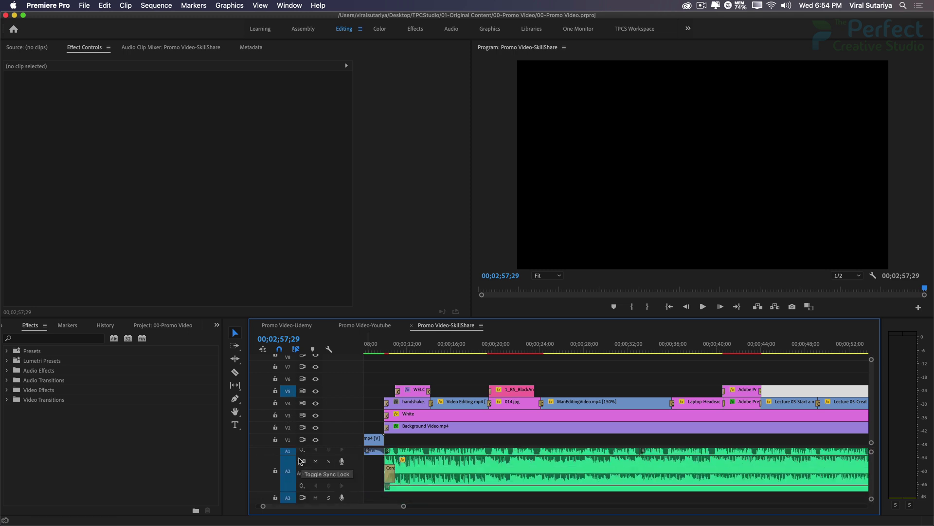
scroll(316, 477, "down", 2)
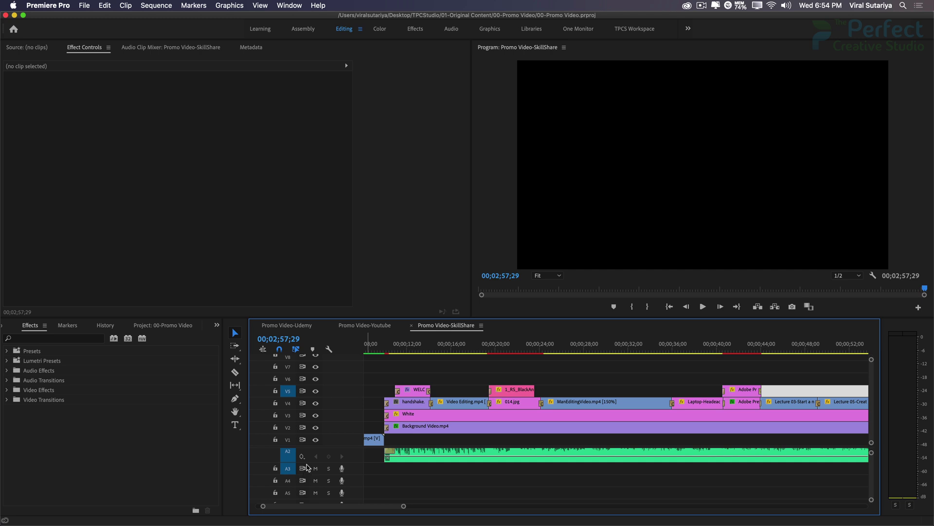
scroll(341, 468, "up", 4)
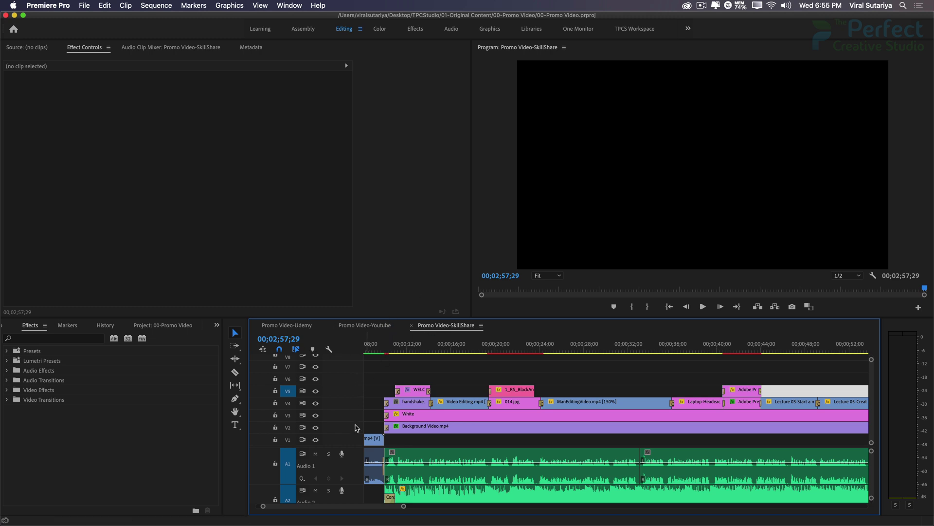
- Expand and collapse video track V3, and collapse audio track A1 in the timeline
left_click_drag(352, 444, 350, 418)
double_click(352, 419)
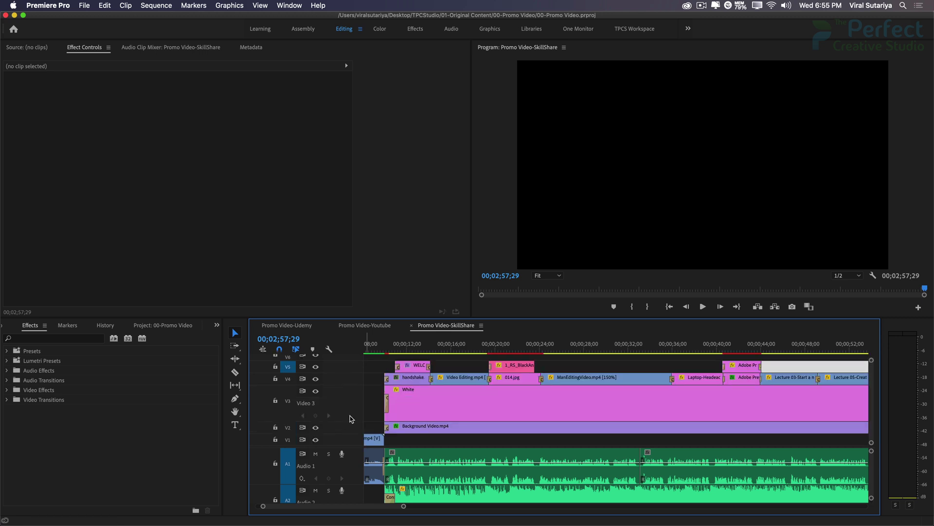
double_click(354, 411)
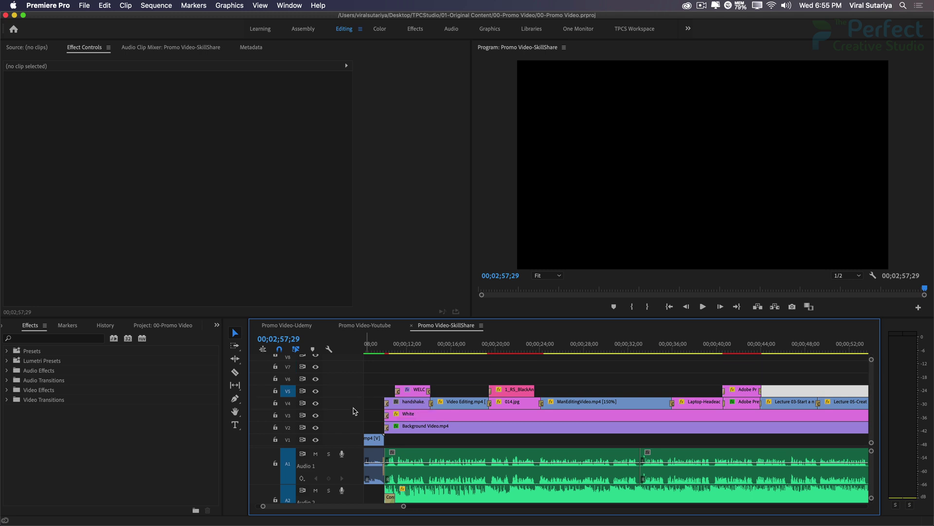
double_click(354, 467)
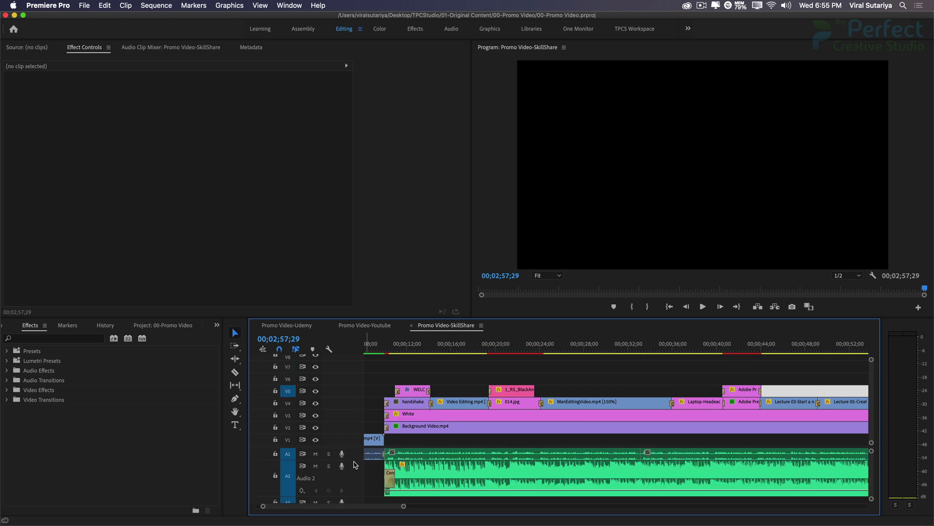
double_click(355, 457)
double_click(355, 460)
- Make the Timeline panel taller and widen the Effects panel group, keeping the Tools panel as a narrow column between them
left_click_drag(391, 318, 388, 233)
left_click_drag(222, 321, 257, 322)
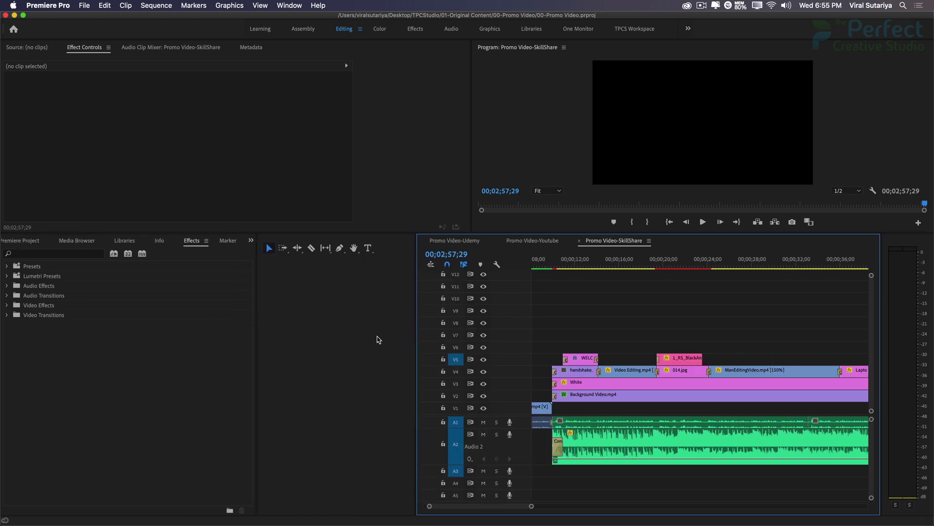
left_click_drag(413, 340, 270, 341)
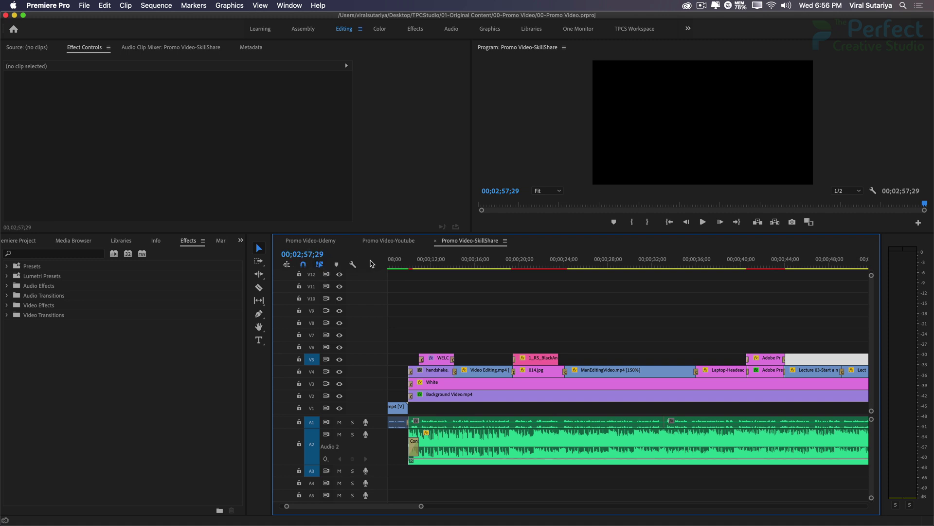
- Play the Promo Video-SkillShare sequence's intro to check the audio meters, stopping at about 00;00;04;07
scroll(346, 259, "down", 2)
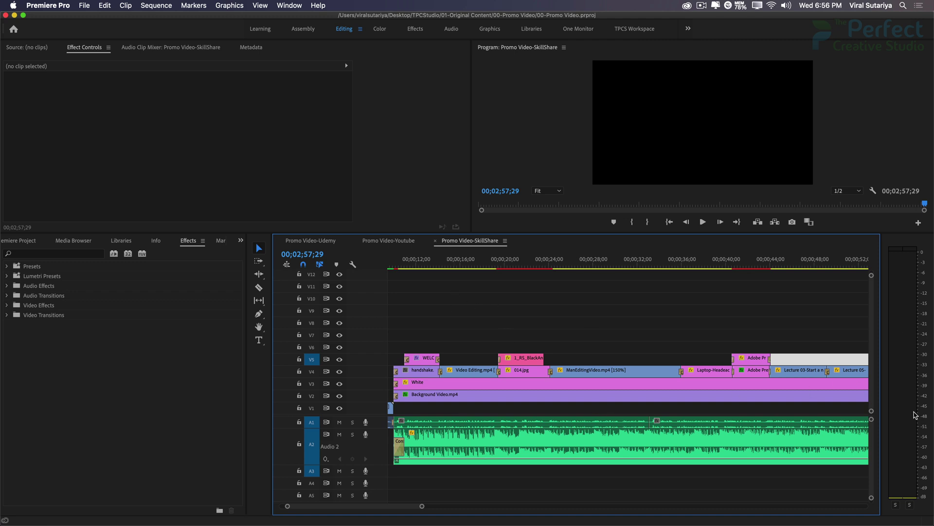
left_click(456, 314)
key("space")
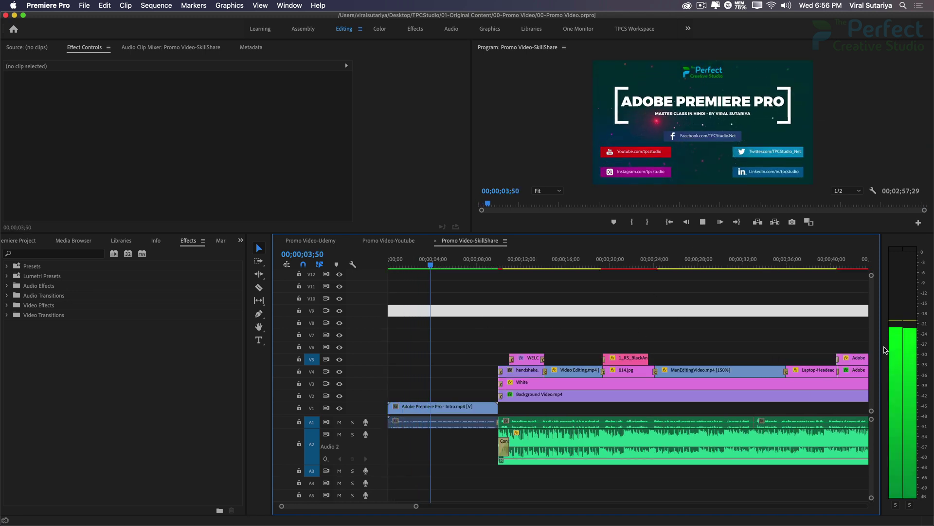
key("space")
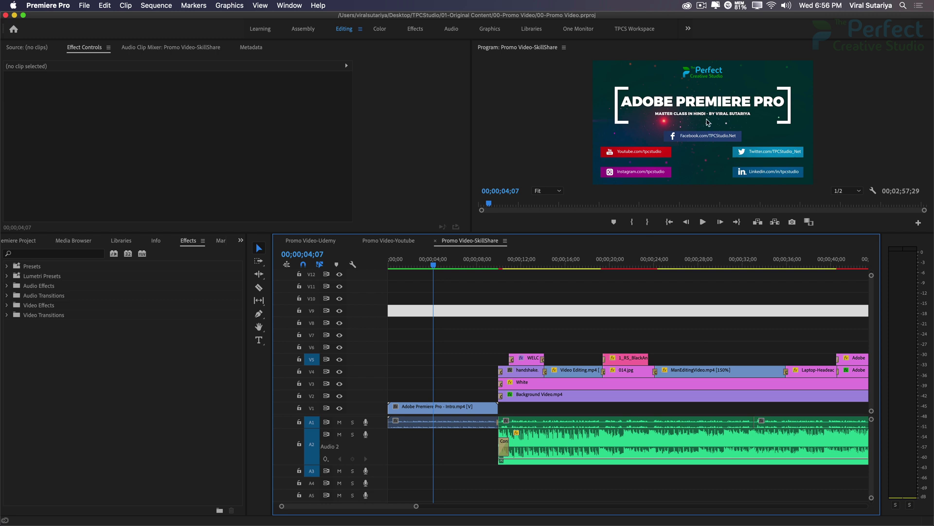
- Enlarge the Program Monitor and play the sequence from about 00;00;10;00, stopping at about 00;00;13;36
left_click_drag(568, 233, 567, 354)
left_click_drag(472, 203, 369, 208)
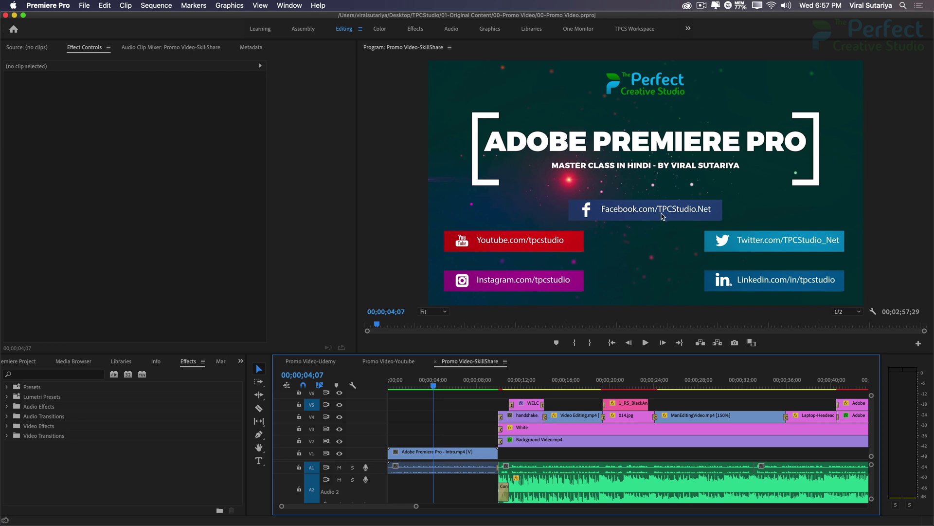
left_click(502, 389)
key("space")
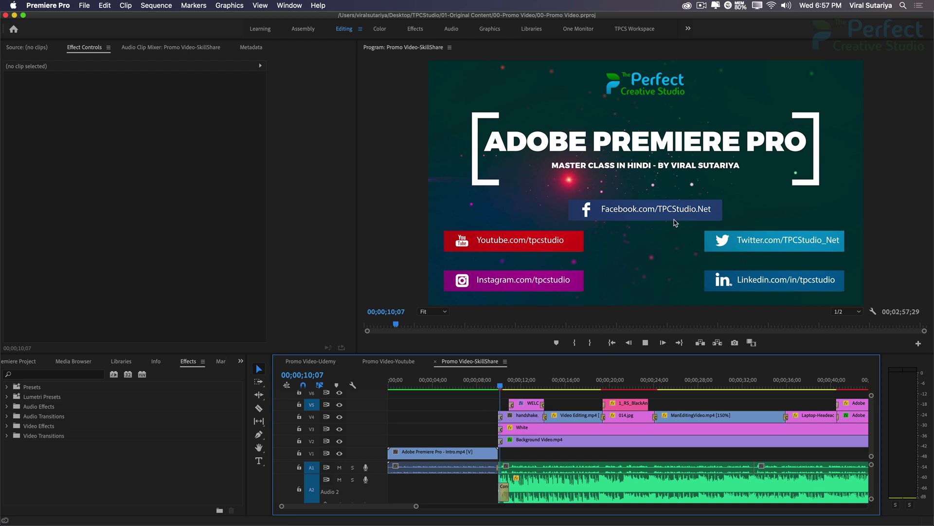
key("space")
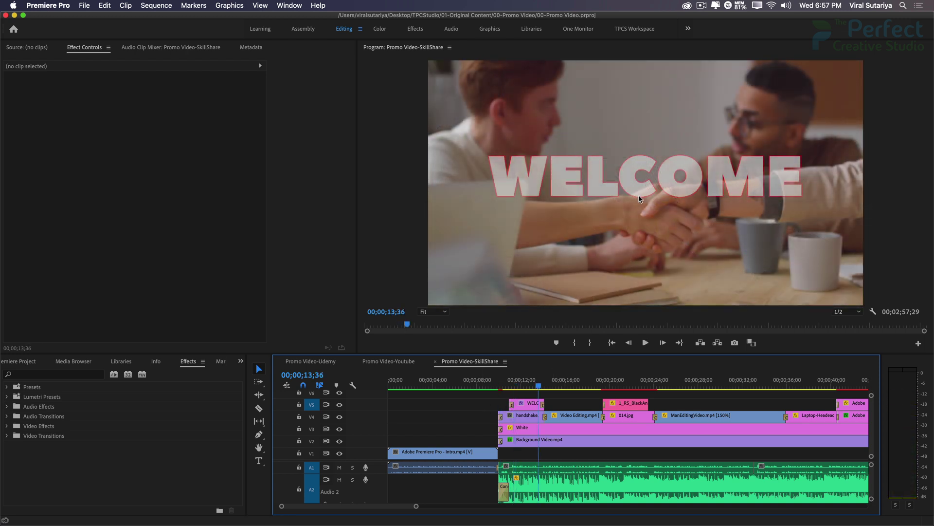
- Examine the full length of the Promo Video-SkillShare sequence in the timeline
scroll(493, 434, "right", 5)
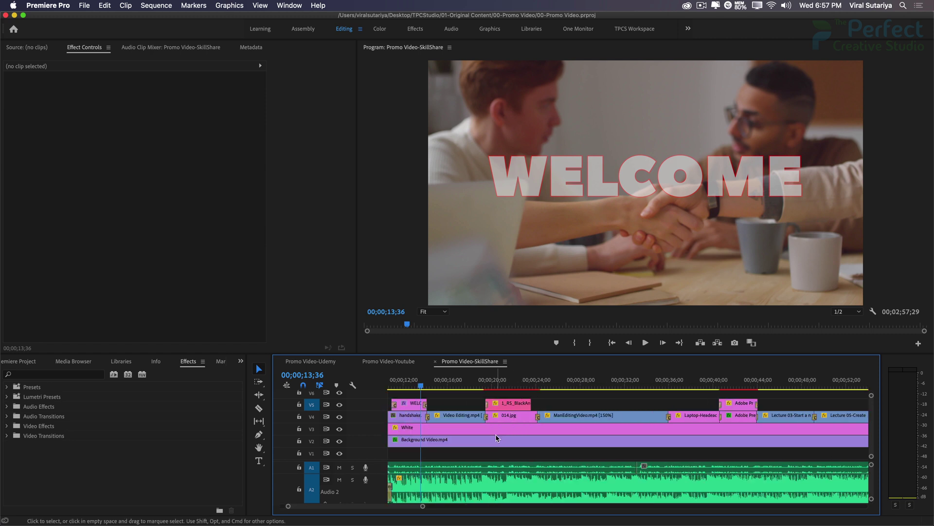
key("minus")
key("minus")
key("minus")
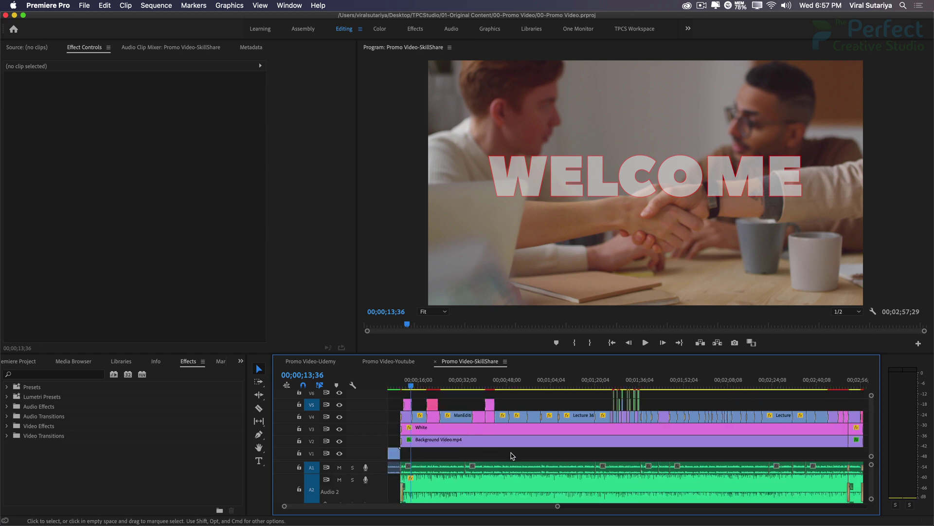
scroll(513, 456, "up", 3)
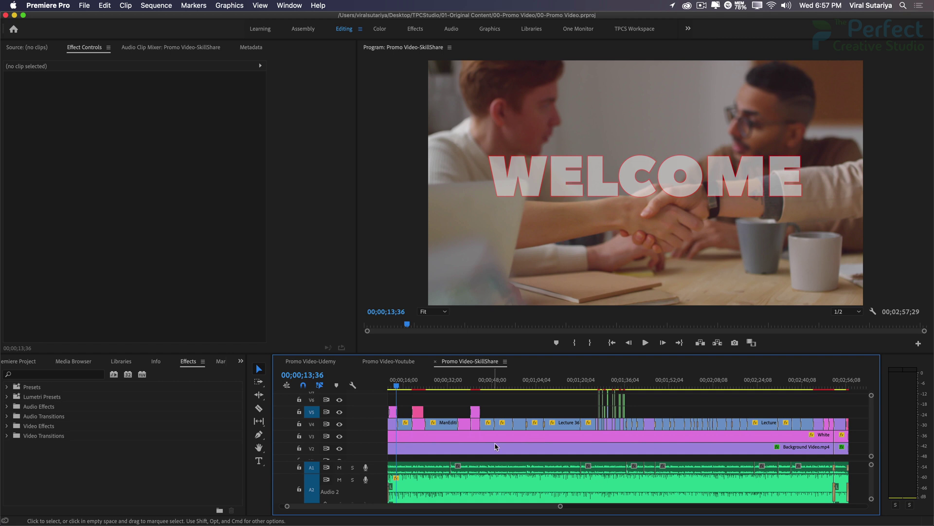
- Examine the clips along the Promo Video-SkillShare timeline, including the stacked clips on the upper video tracks around 00;01;30;00
scroll(494, 446, "left", 2)
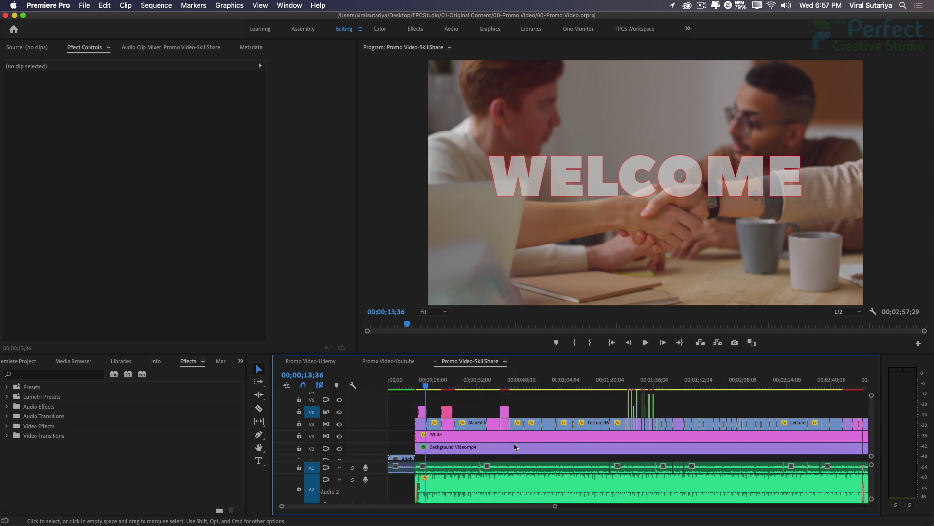
key("equal")
key("equal")
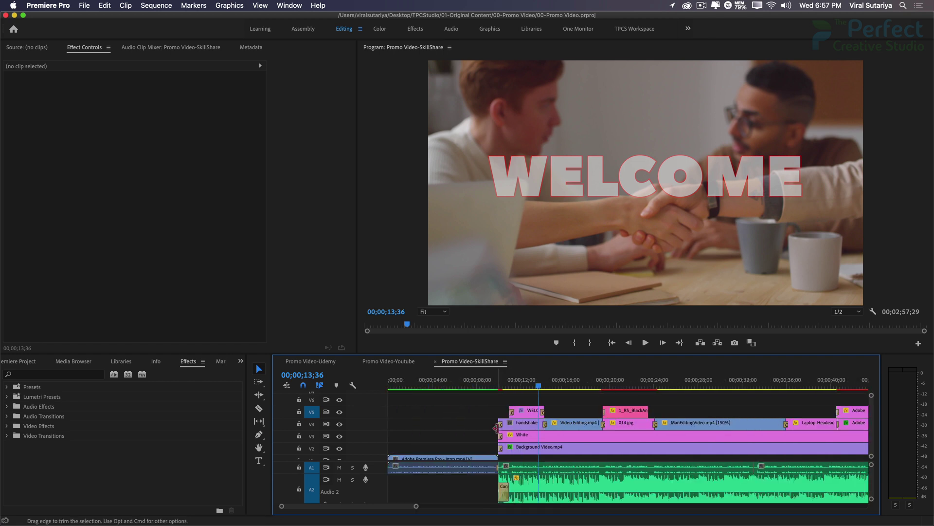
key("equal")
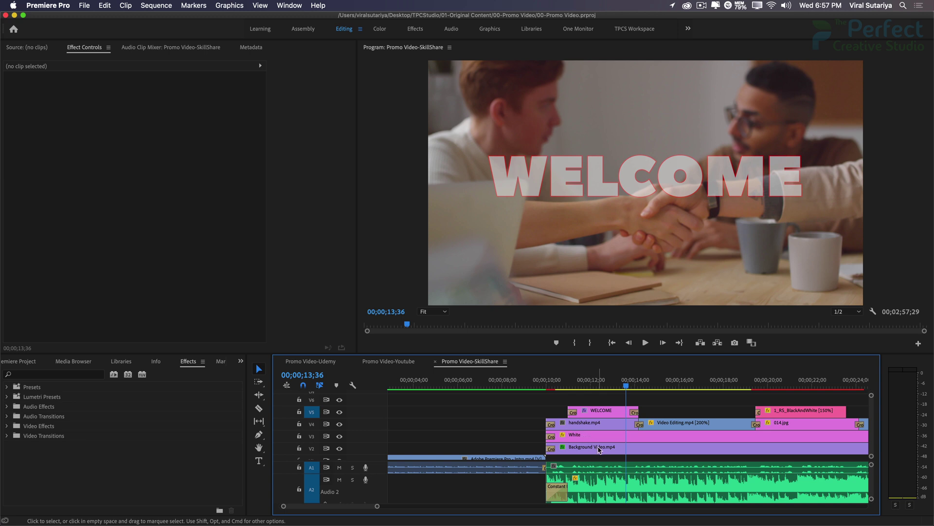
scroll(600, 450, "right", 15)
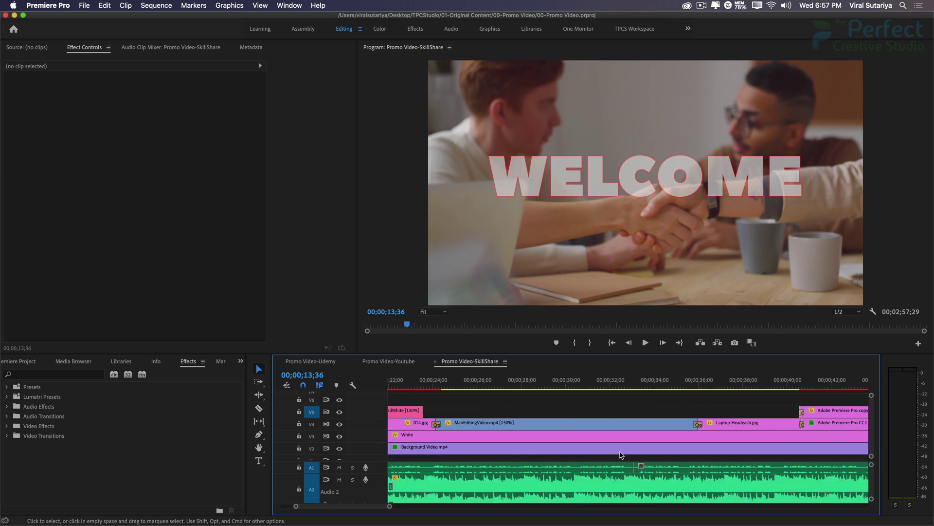
scroll(630, 454, "right", 10)
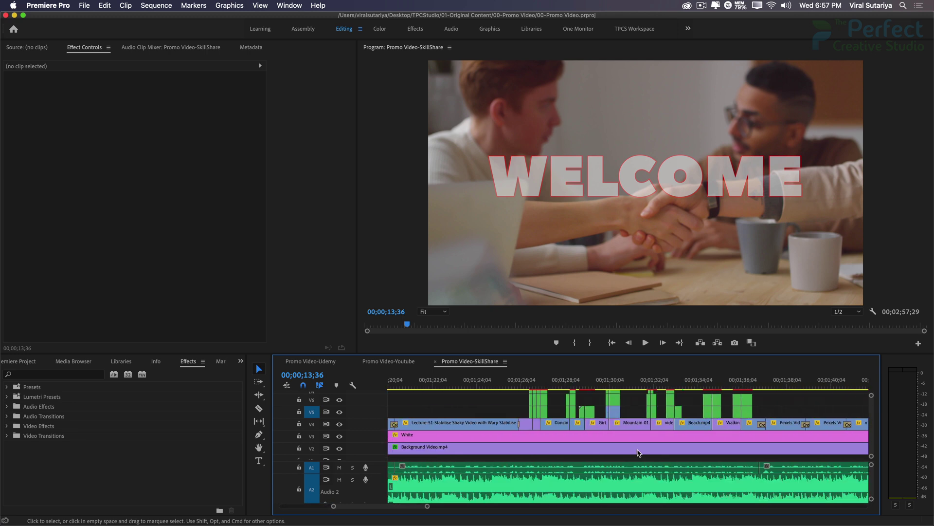
scroll(648, 447, "up", 3)
scroll(652, 447, "down", 2)
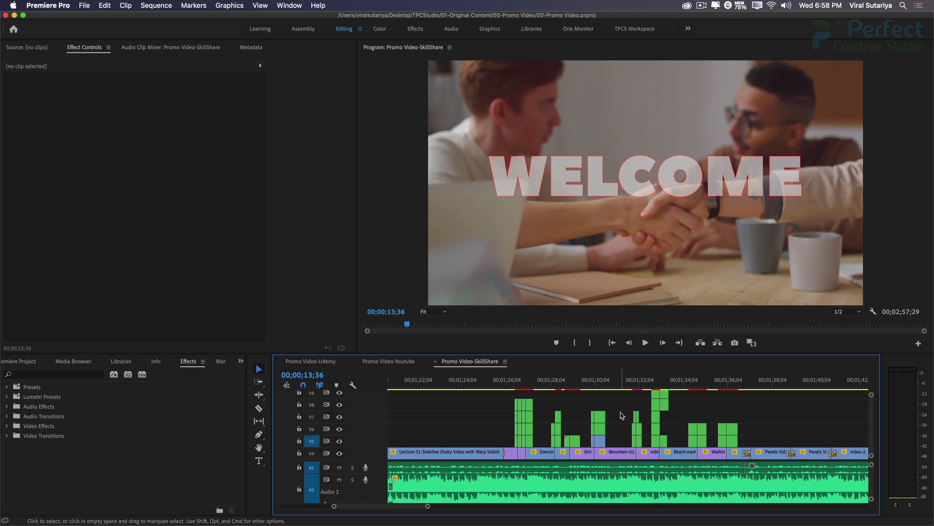
- Play the Promo Video-SkillShare sequence from 00;00;13;36, pausing at 00;00;15;15 and stopping at about 00;00;17;37
key("space")
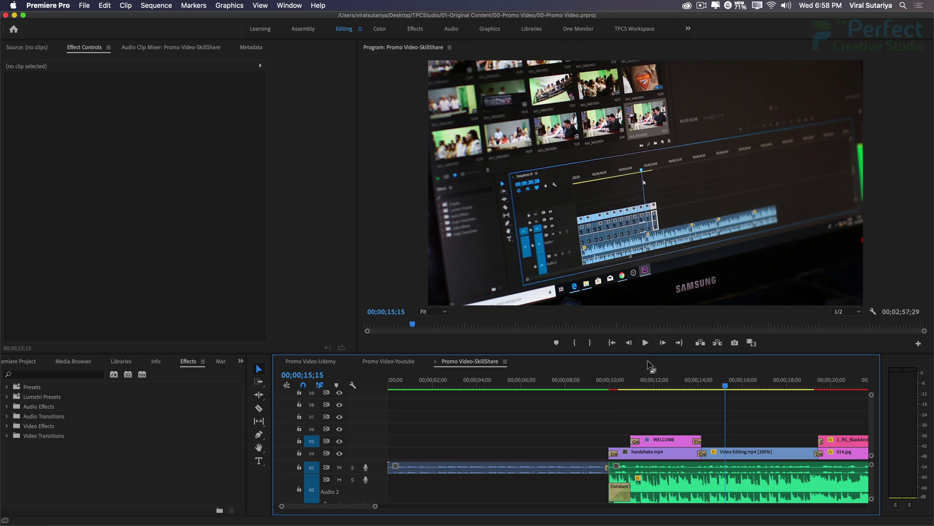
key("space")
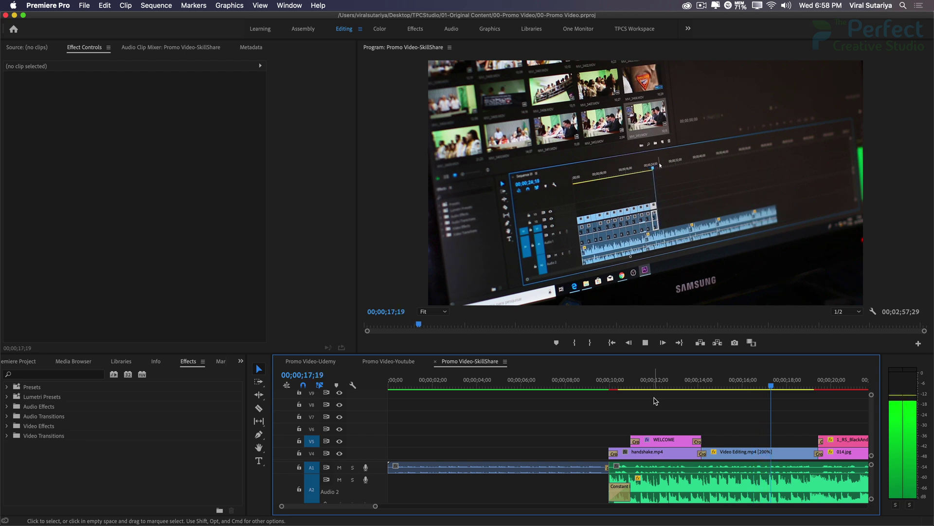
key("space")
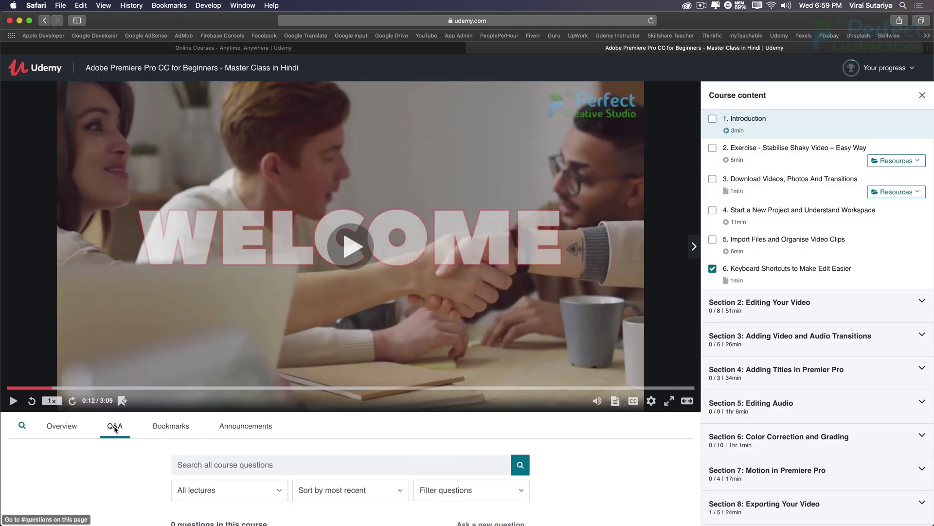
- In the Udemy course's Q&A section in Safari, start a new question that relates to Course content
scroll(121, 447, "down", 3)
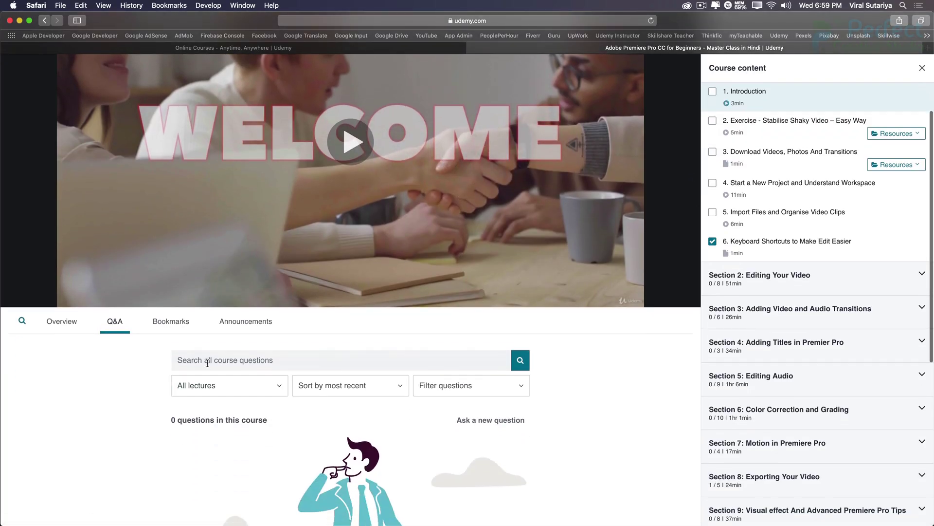
scroll(114, 366, "down", 2)
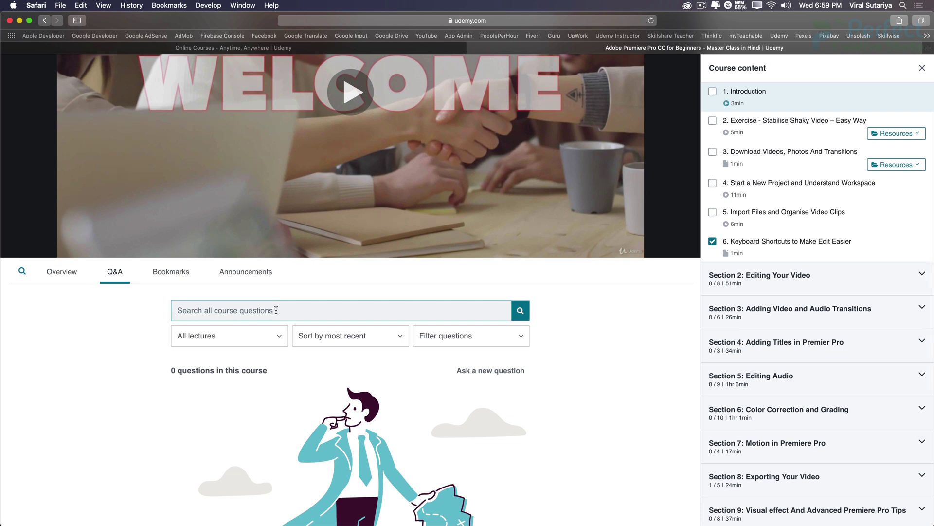
scroll(276, 310, "down", 1)
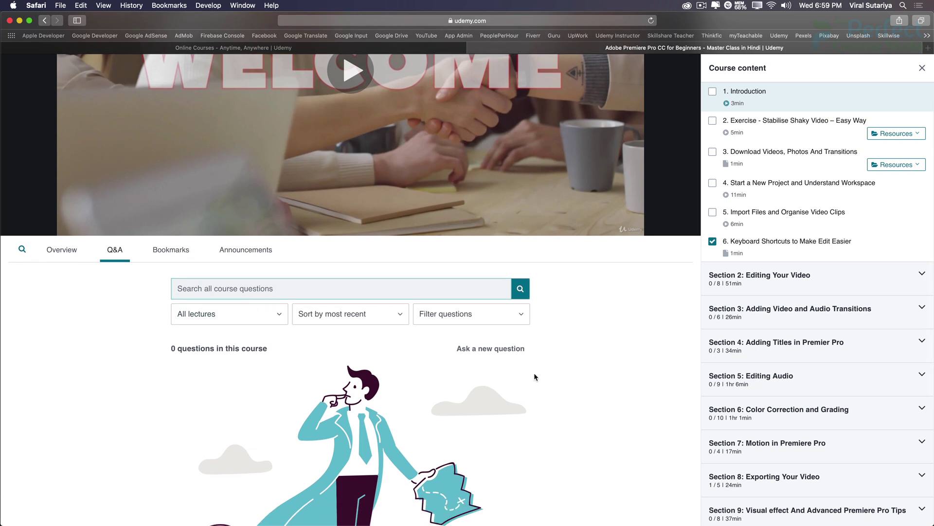
left_click(499, 352)
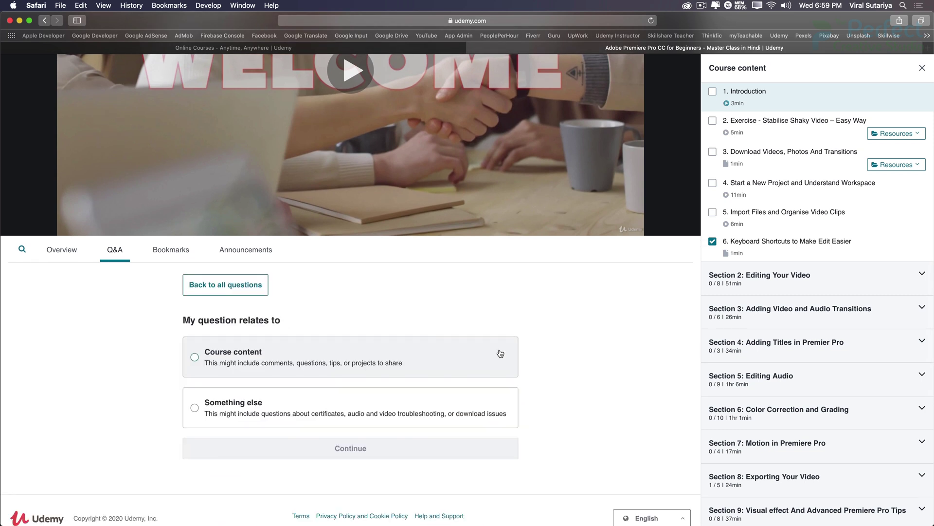
left_click(214, 365)
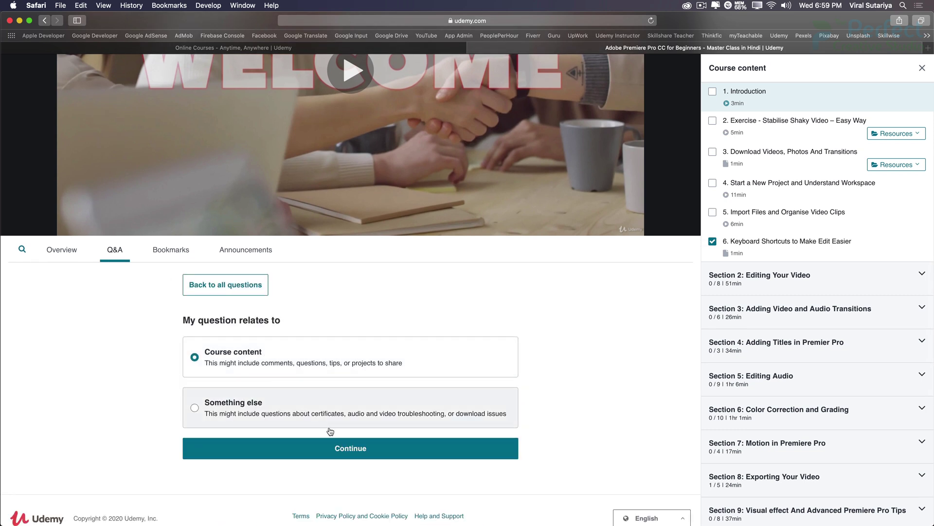
left_click(347, 451)
- Review the question form's title and details fields, including the image attachment option, and place the cursor in the details field
scroll(258, 392, "down", 2)
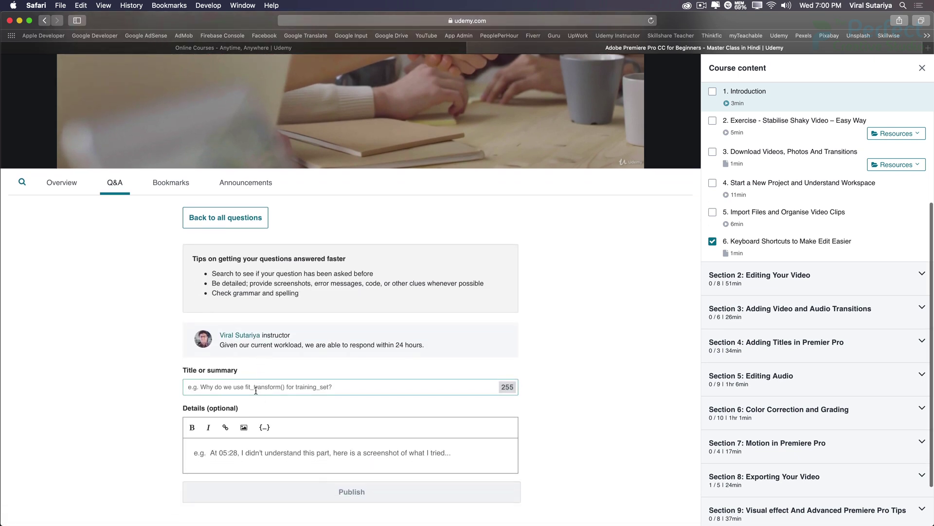
scroll(256, 390, "down", 1)
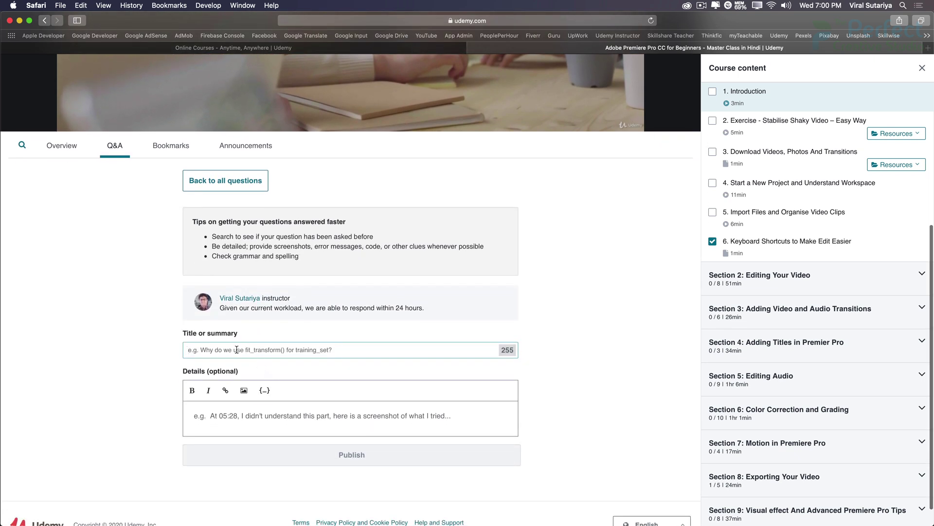
left_click(238, 421)
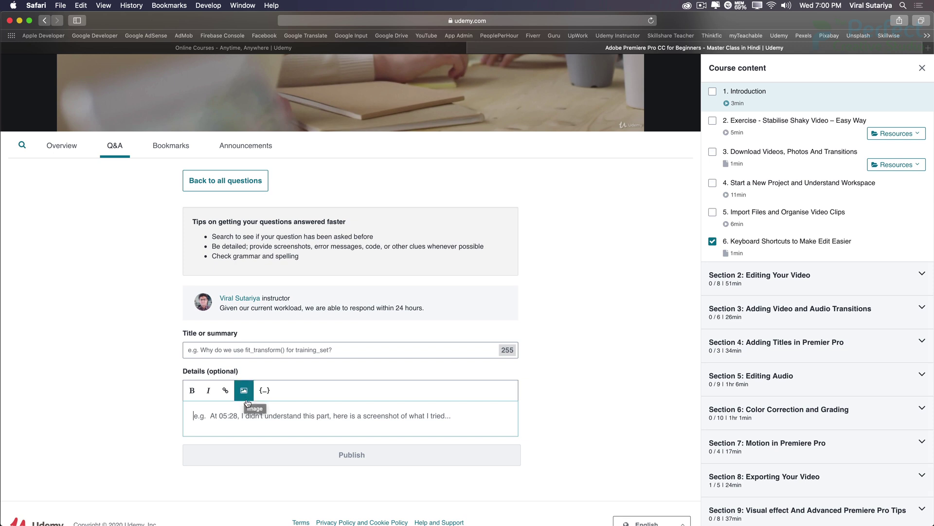
scroll(383, 436, "down", 1)
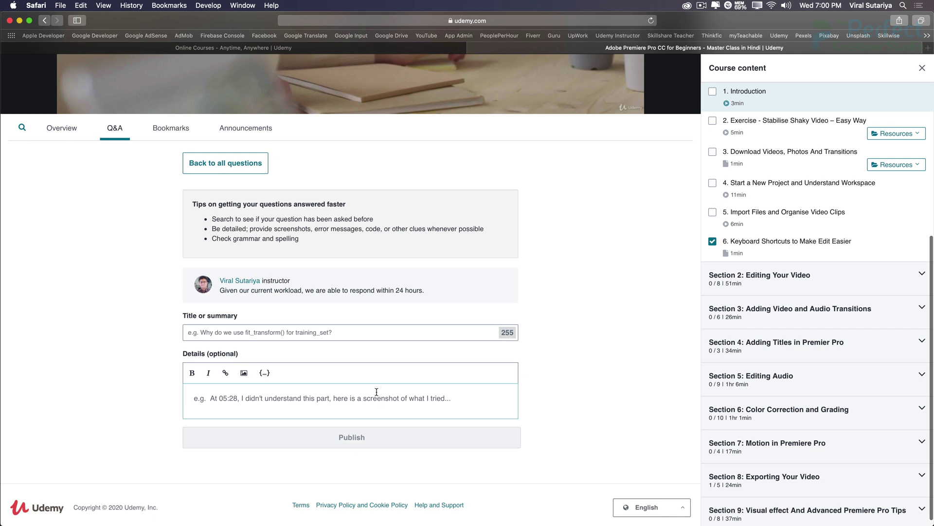
scroll(307, 254, "up", 1)
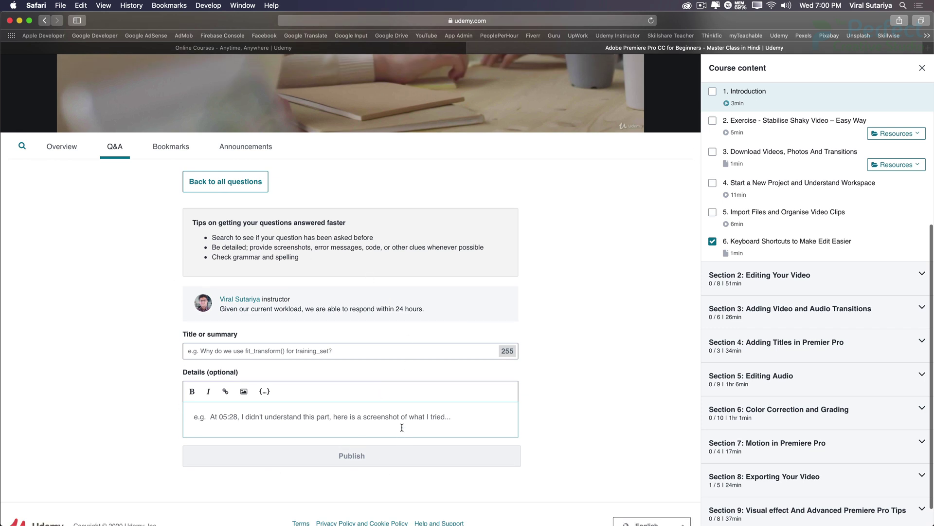
left_click(394, 413)
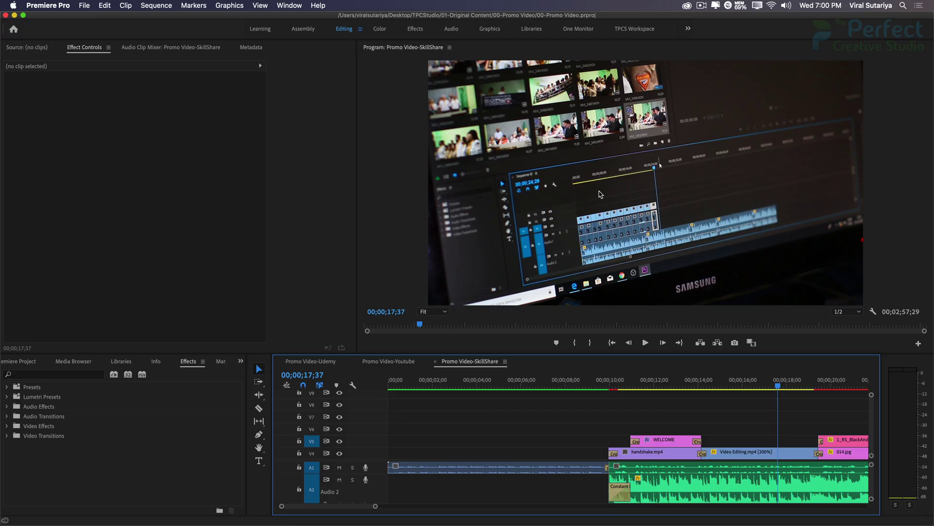
- Back in Premiere Pro, look through the Effect Controls, Audio Clip Mixer and Metadata panels, ending on the Source Monitor
left_click(38, 48)
left_click(81, 50)
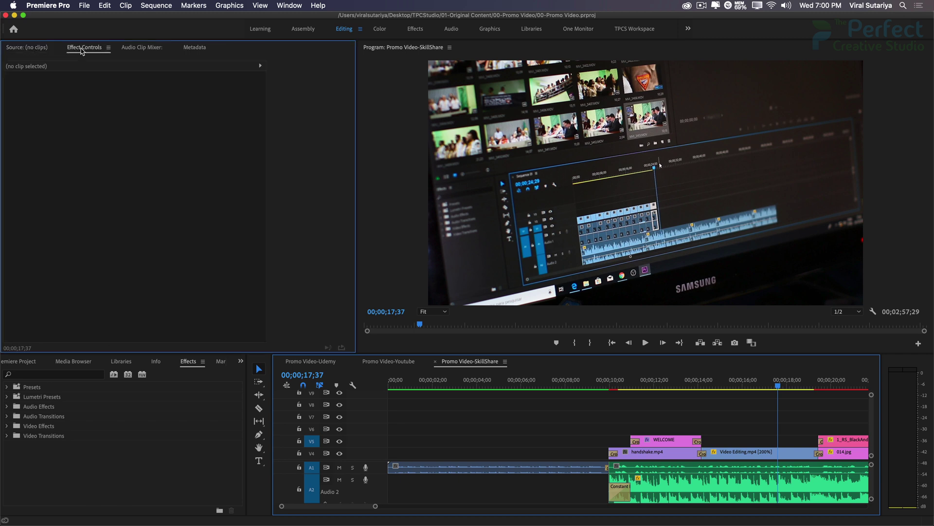
left_click(139, 49)
left_click(196, 48)
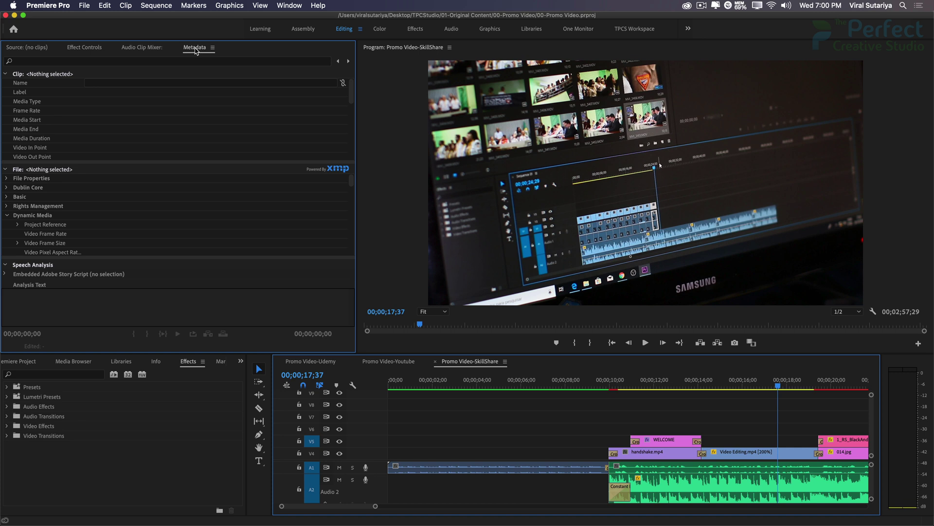
left_click(27, 50)
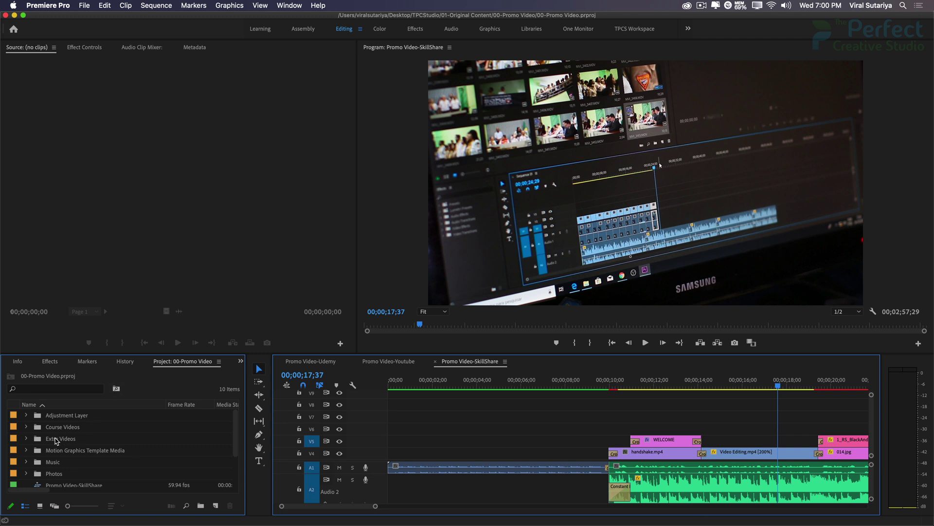
- Open Bicycle.mp4 from the Extra Videos bin in the Source Monitor and play it, stopping at about 00:00:05:13
left_click(26, 441)
scroll(87, 451, "down", 5)
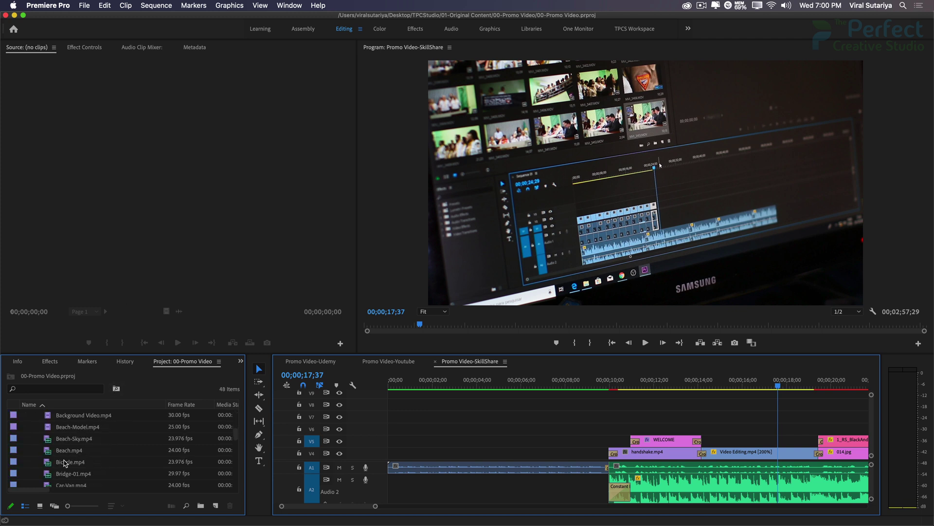
double_click(64, 462)
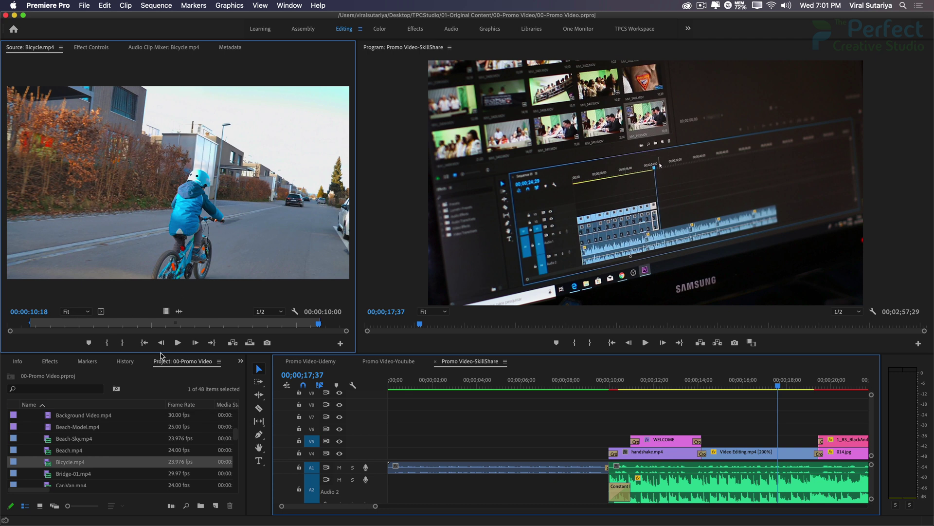
left_click(179, 343)
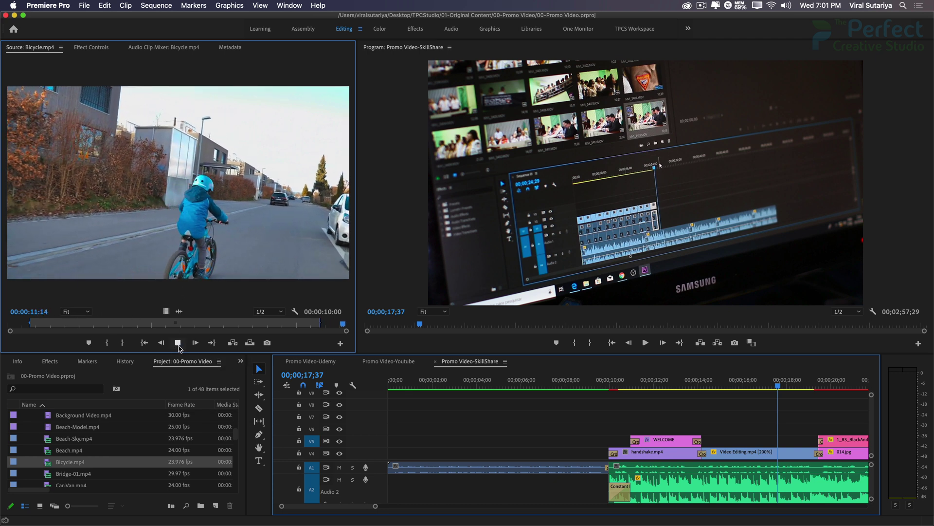
left_click(178, 342)
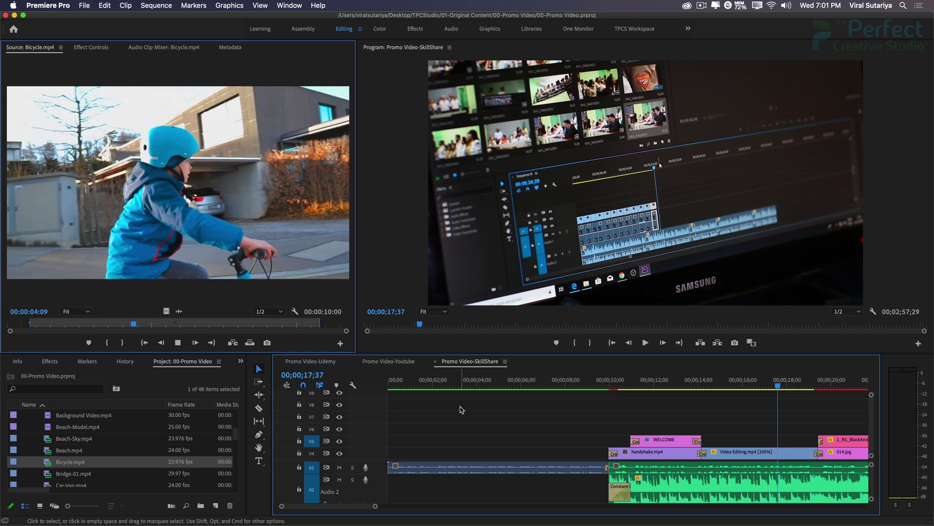
key("space")
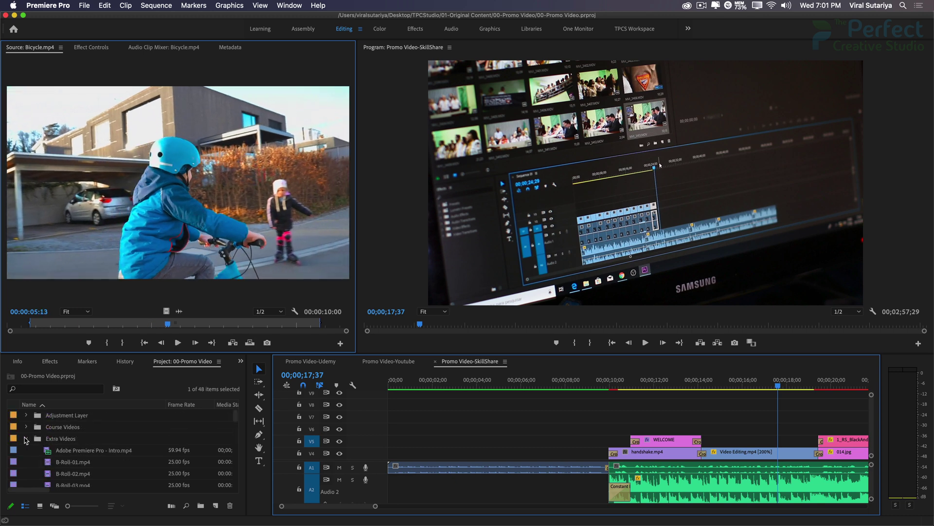
- Collapse the Extra Videos bin, open Summer.mp3 from the Music bin in the Source Monitor, and view its Effect Controls and Audio Clip Mixer
left_click(30, 443)
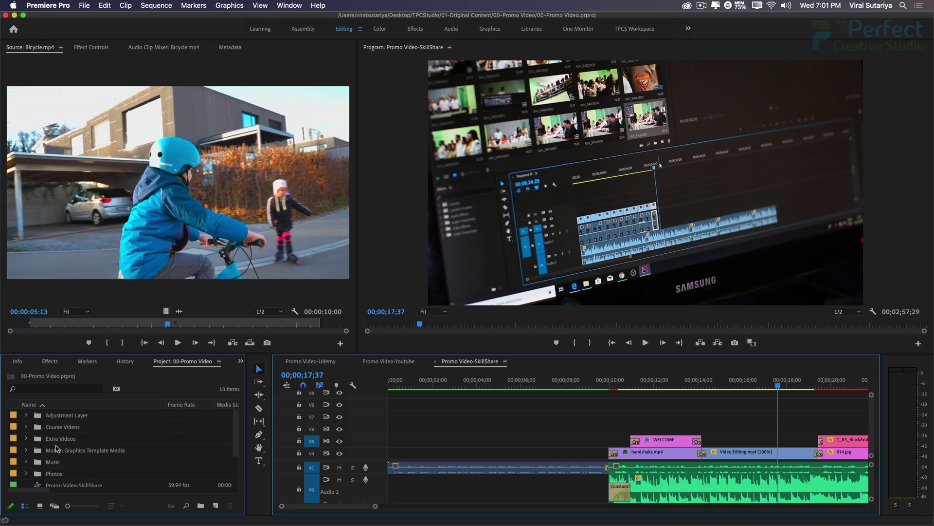
left_click(26, 462)
double_click(68, 451)
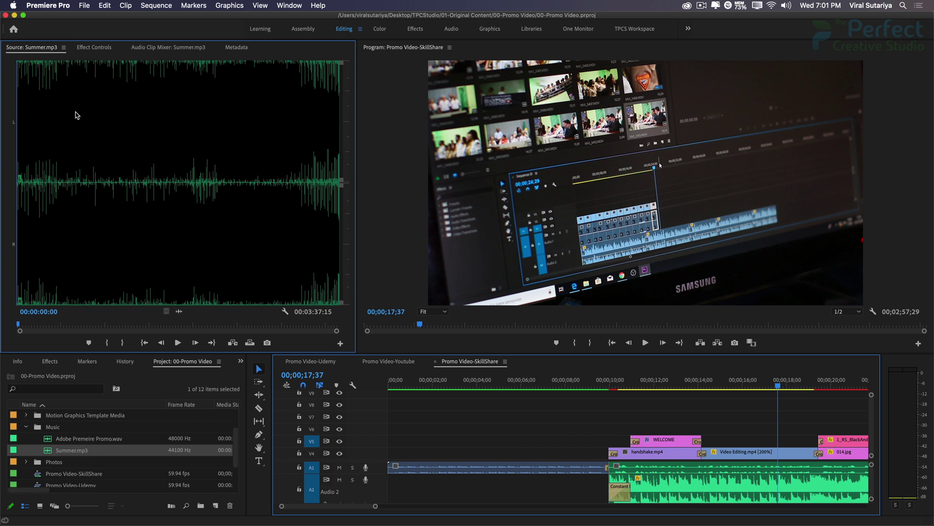
left_click(92, 49)
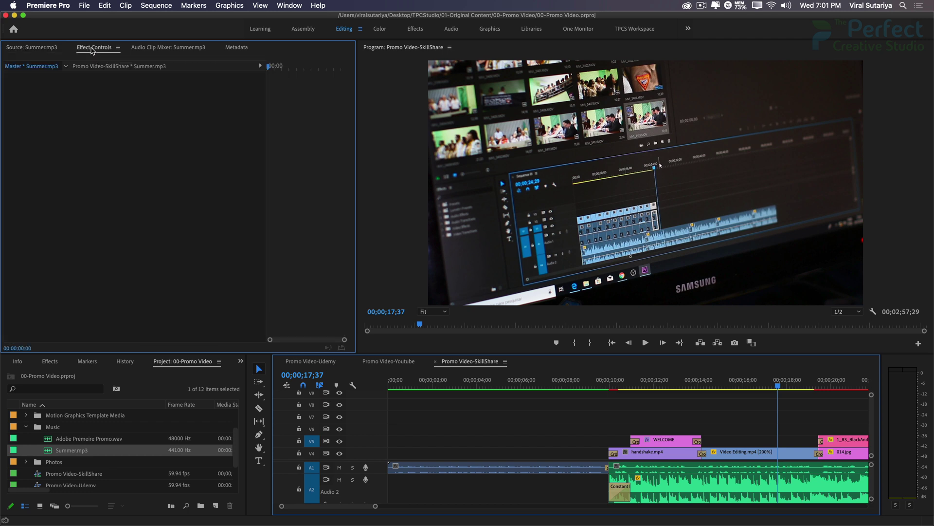
left_click(167, 48)
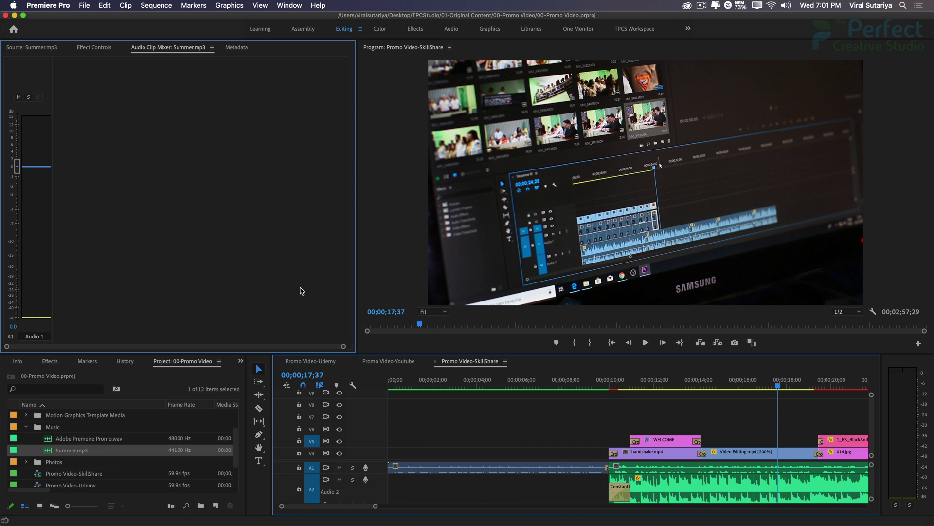
- Review in Effect Controls the text, transform and motion settings of the WELCOME title, and the settings of the Video Editing.mp4 clip
scroll(522, 436, "right", 5)
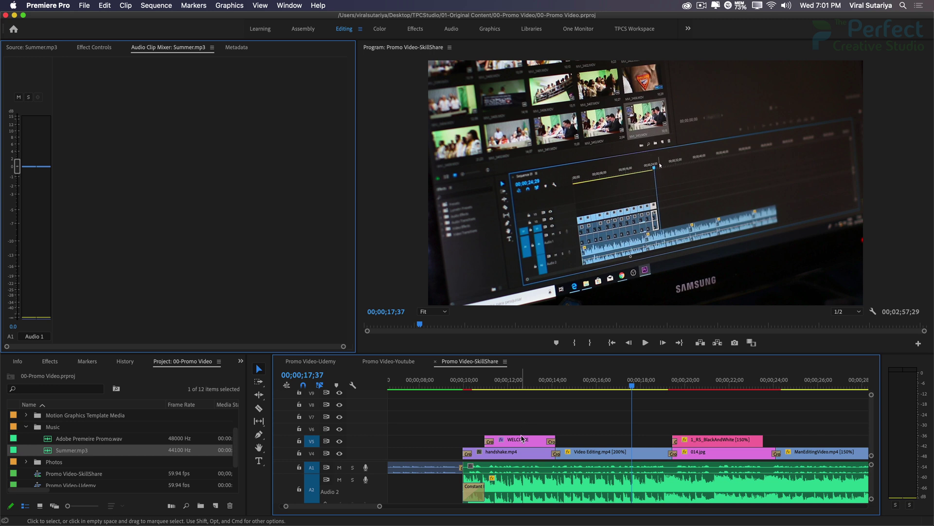
scroll(563, 422, "right", 1)
scroll(563, 421, "left", 2)
scroll(559, 425, "down", 1)
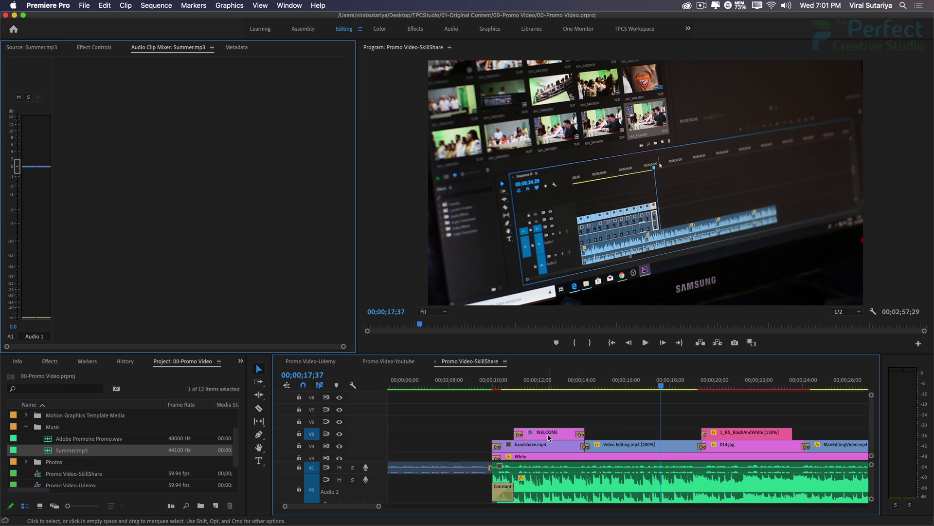
left_click(96, 49)
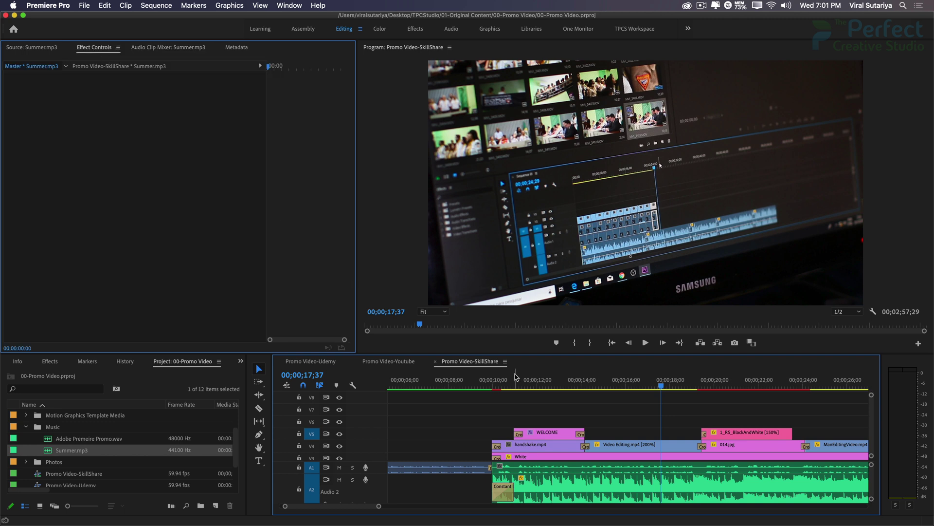
left_click(551, 434)
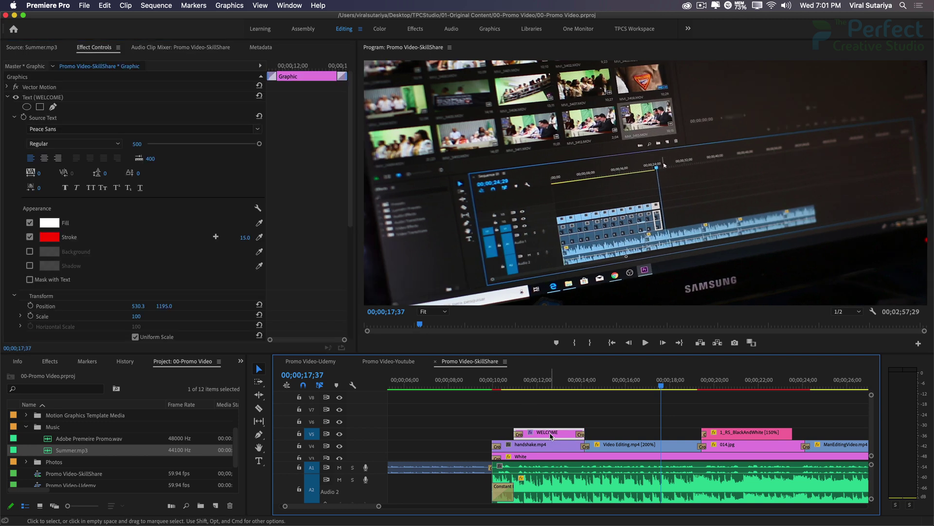
scroll(67, 156, "down", 8)
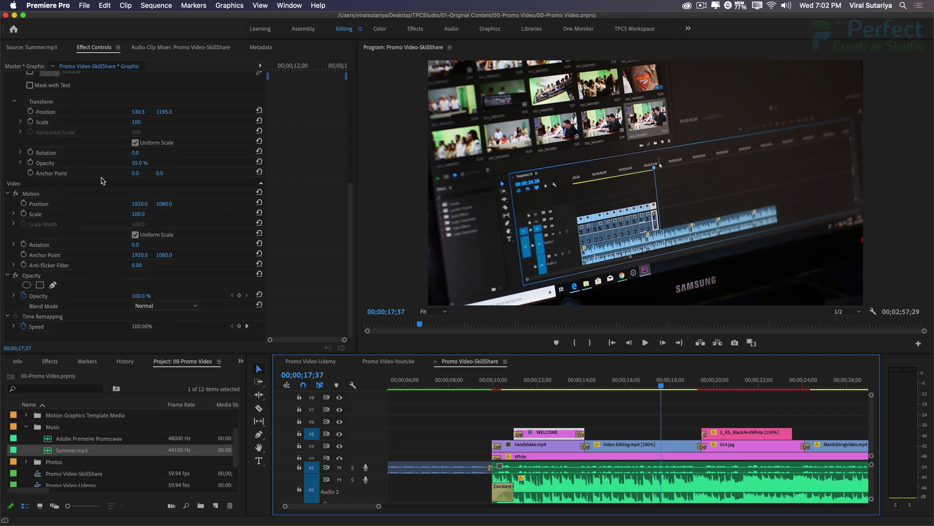
scroll(83, 197, "up", 1)
scroll(70, 176, "down", 1)
scroll(111, 288, "up", 5)
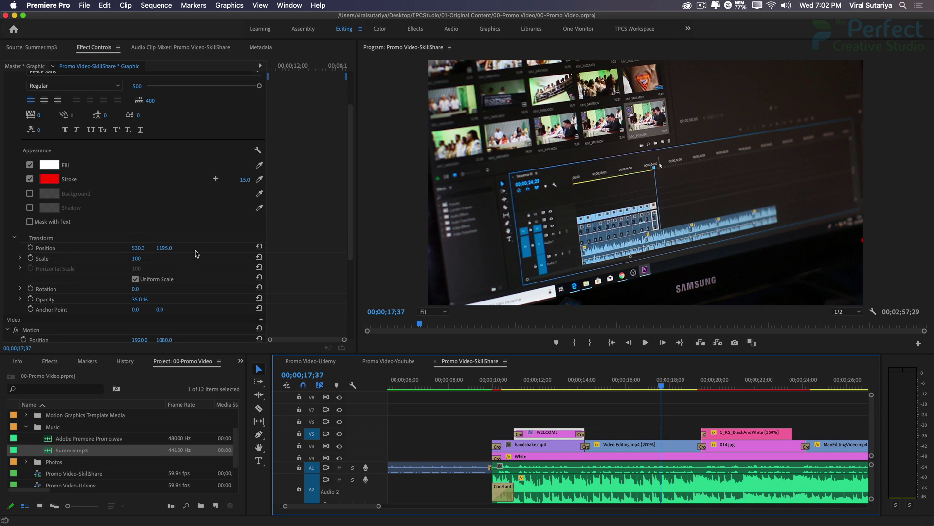
left_click(672, 449)
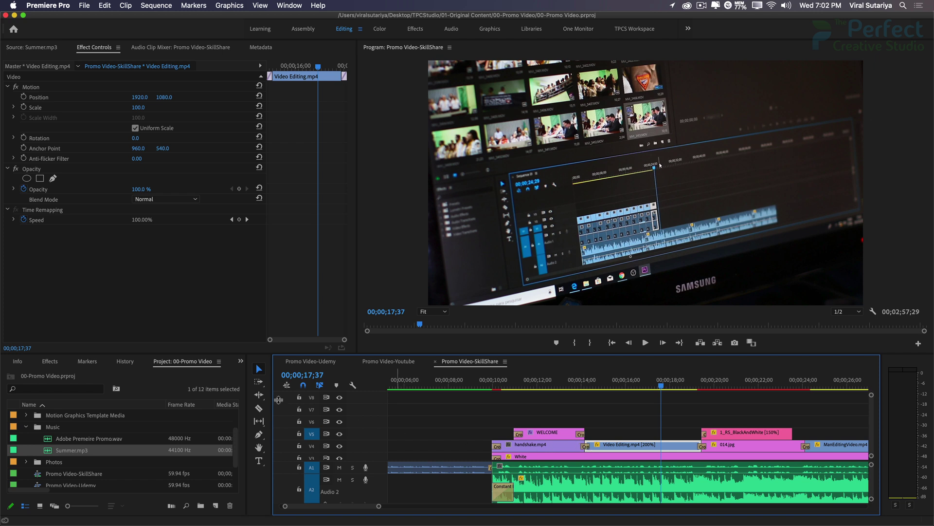
- Show the effects categories and bring up the Audio Track Mixer for the Promo Video-SkillShare sequence
left_click(50, 362)
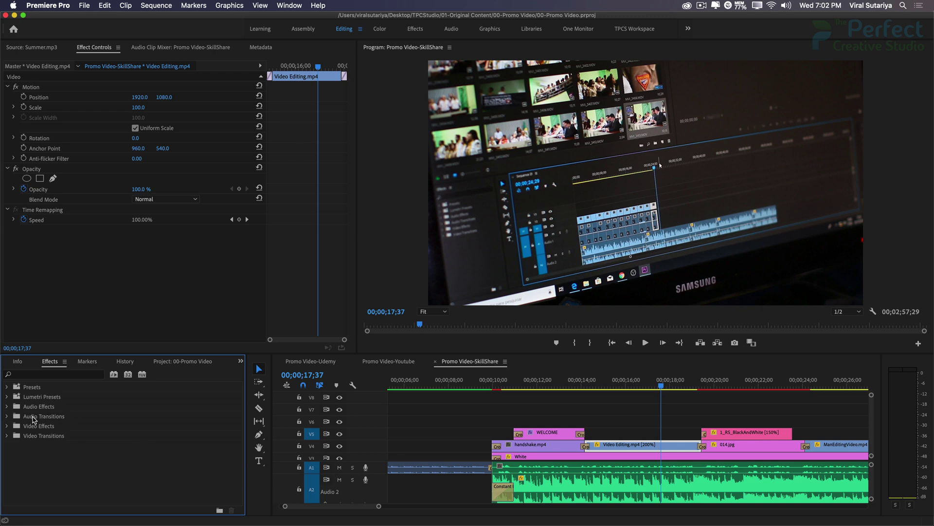
key("shift+6")
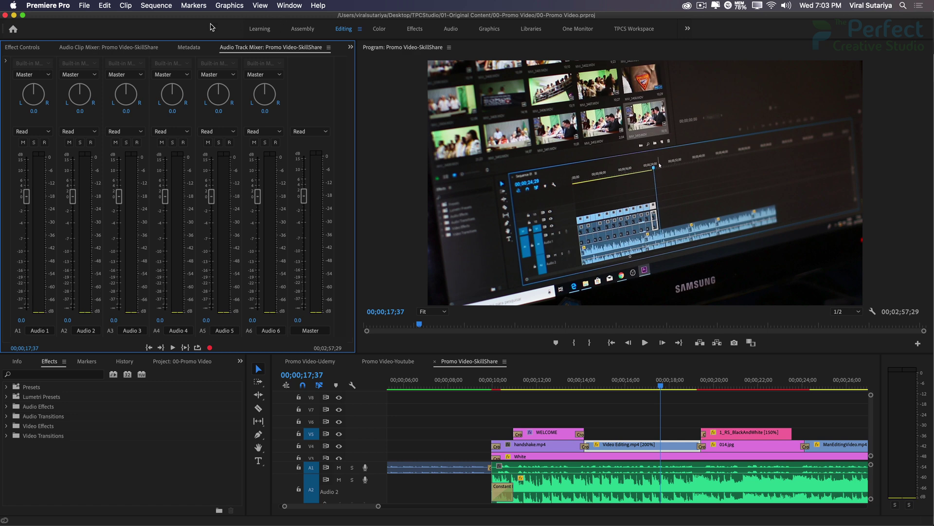
left_click(289, 5)
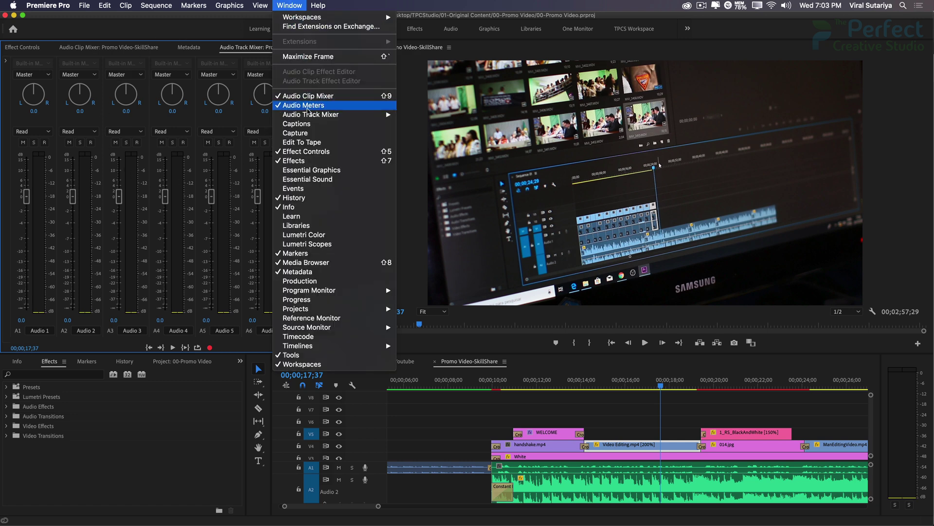
mouse_move(311, 114)
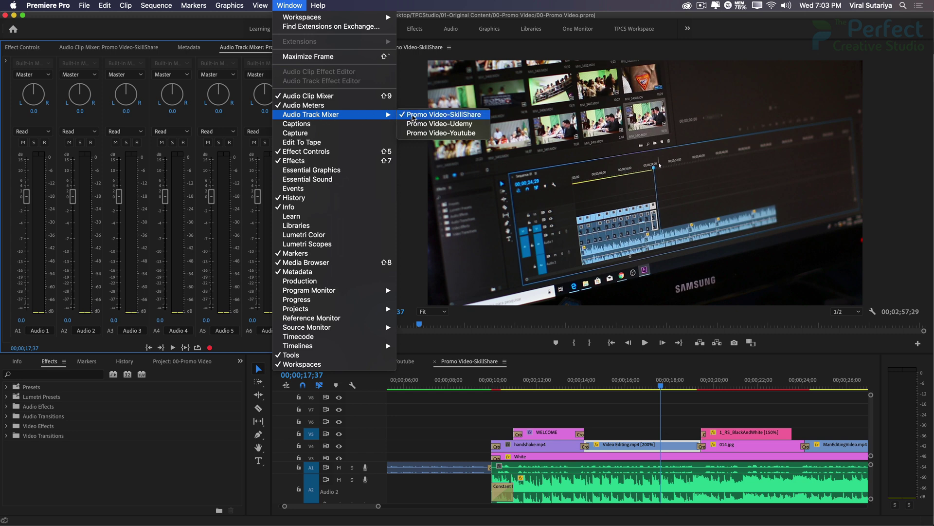
left_click(411, 115)
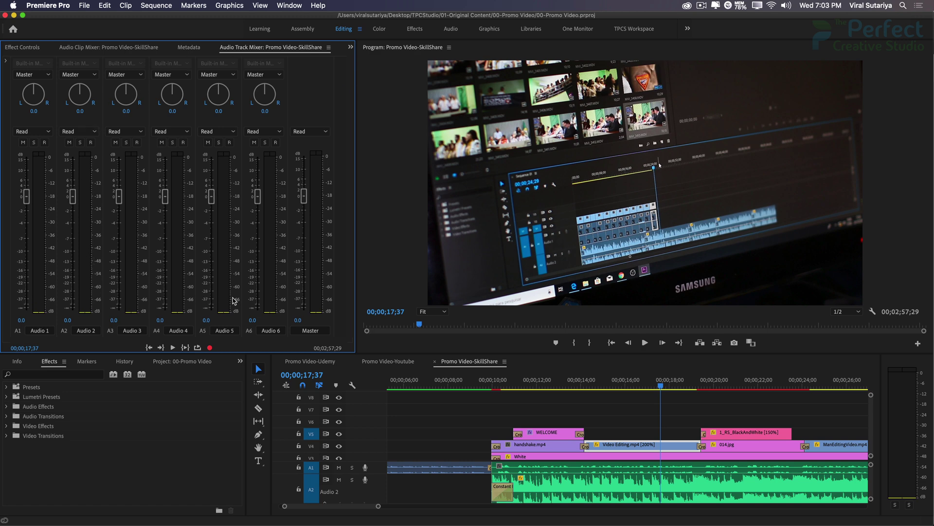
- Close the Audio Track Mixer, Metadata and Audio Clip Mixer panels, keeping the Source Monitor and Effect Controls
left_click(329, 48)
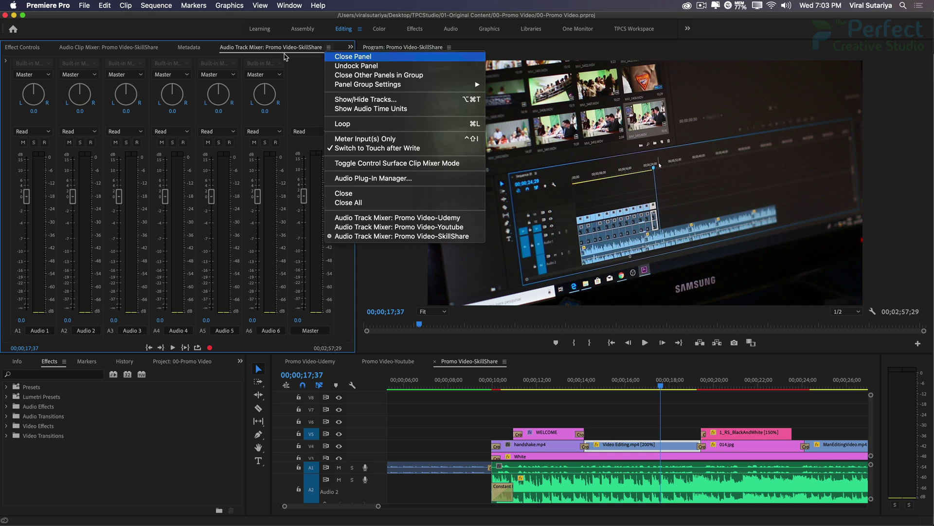
left_click(336, 57)
left_click(278, 47)
left_click(226, 53)
left_click(226, 50)
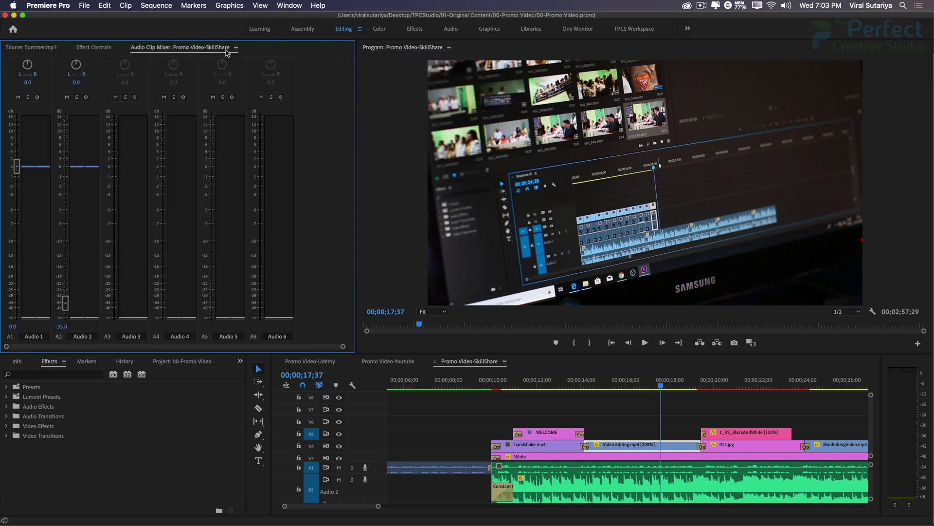
left_click(239, 47)
left_click(260, 57)
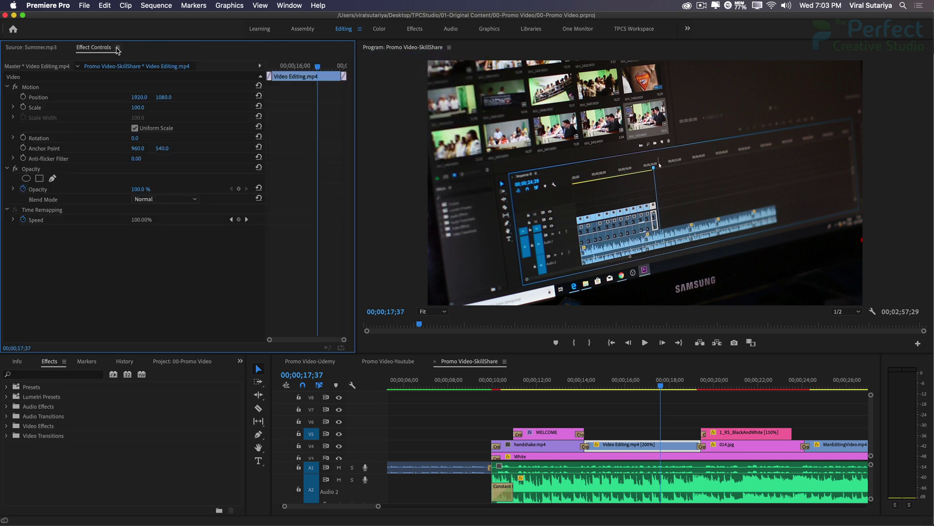
left_click(118, 48)
left_click(165, 49)
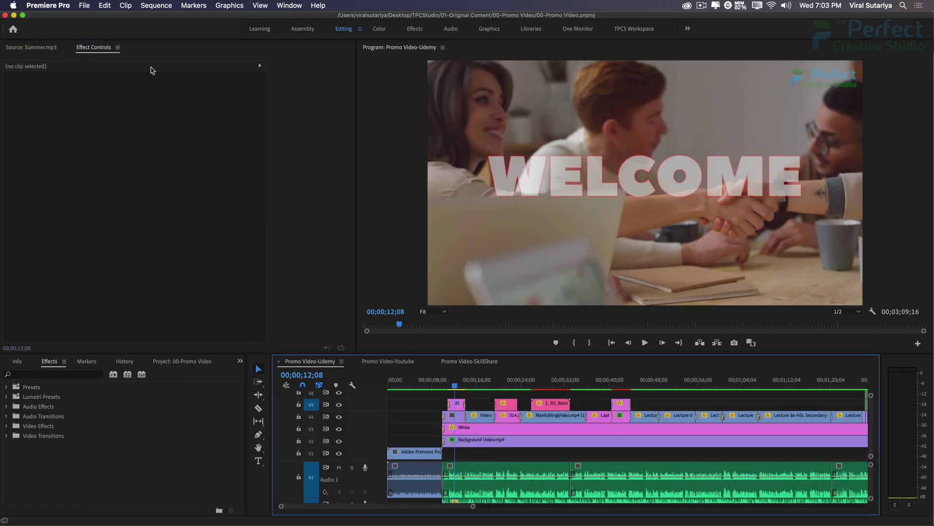
- Open the Audio Track Mixer for Promo Video-Udemy and move Effect Controls into the Project panel's group
left_click(289, 5)
left_click(304, 115)
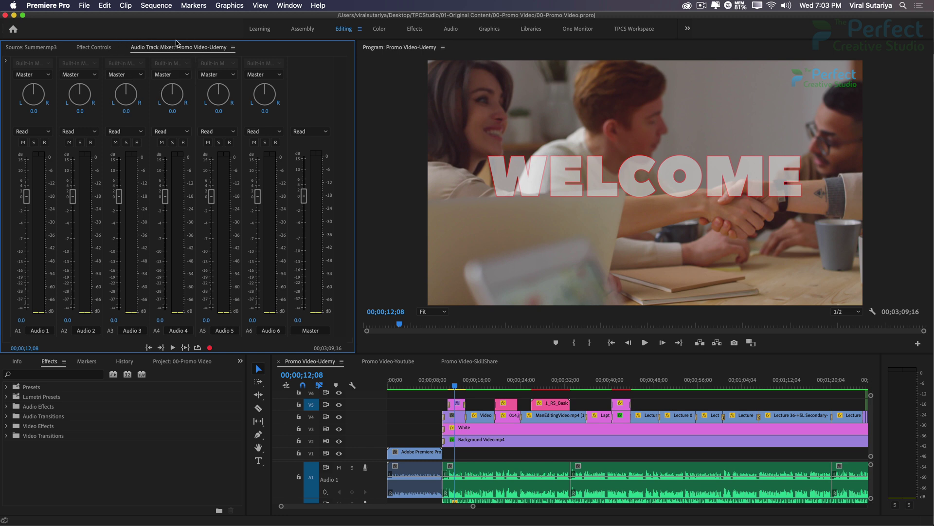
left_click(93, 47)
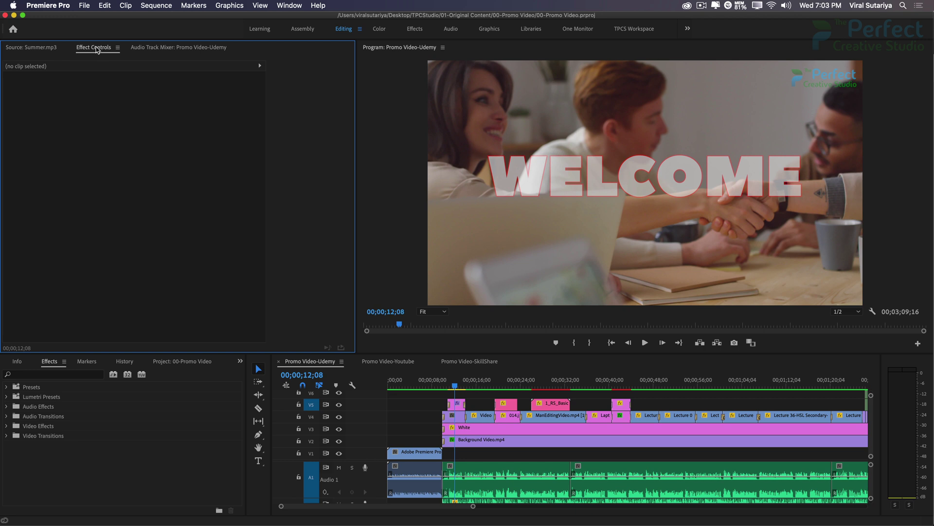
left_click_drag(103, 138, 136, 431)
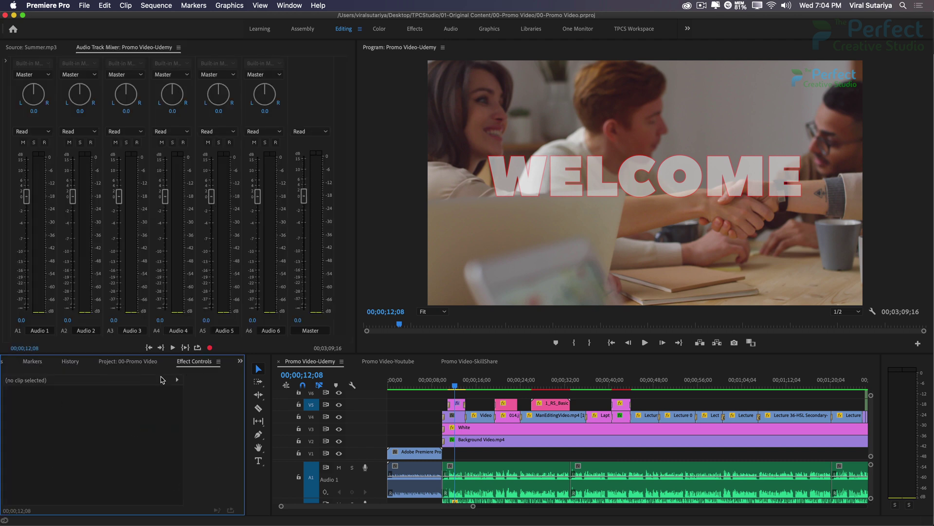
- Try docking Effect Controls as a separate panel on either side of the Project panel and beside the Audio Track Mixer
left_click(140, 363)
left_click(193, 363)
left_click_drag(194, 364, 230, 433)
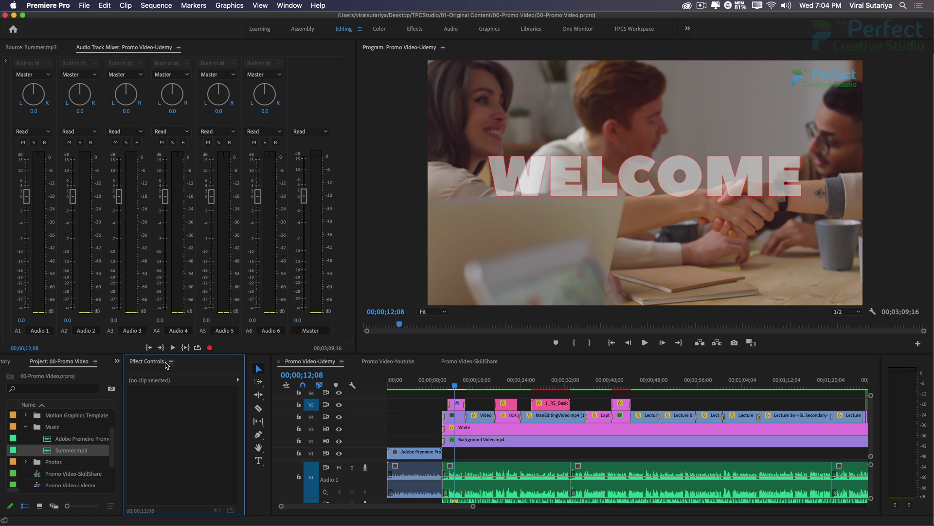
left_click_drag(154, 366, 18, 429)
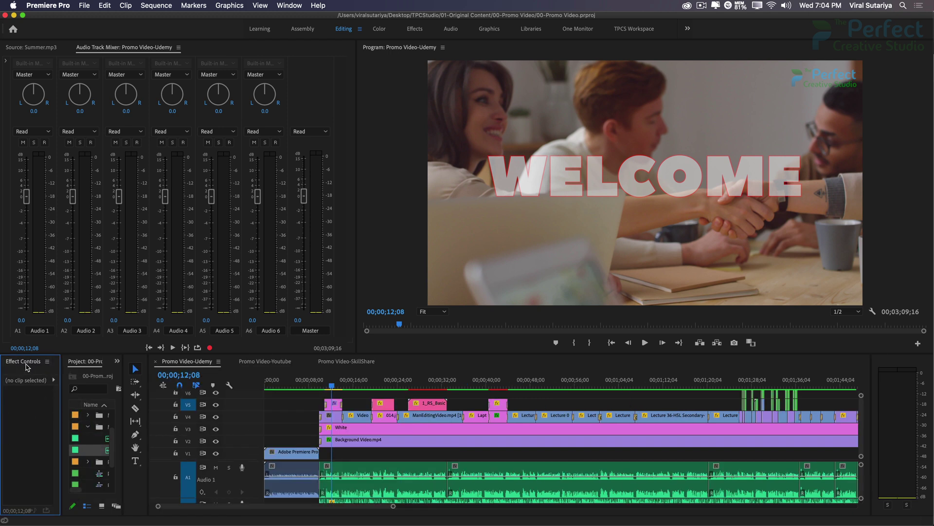
left_click_drag(25, 364, 349, 147)
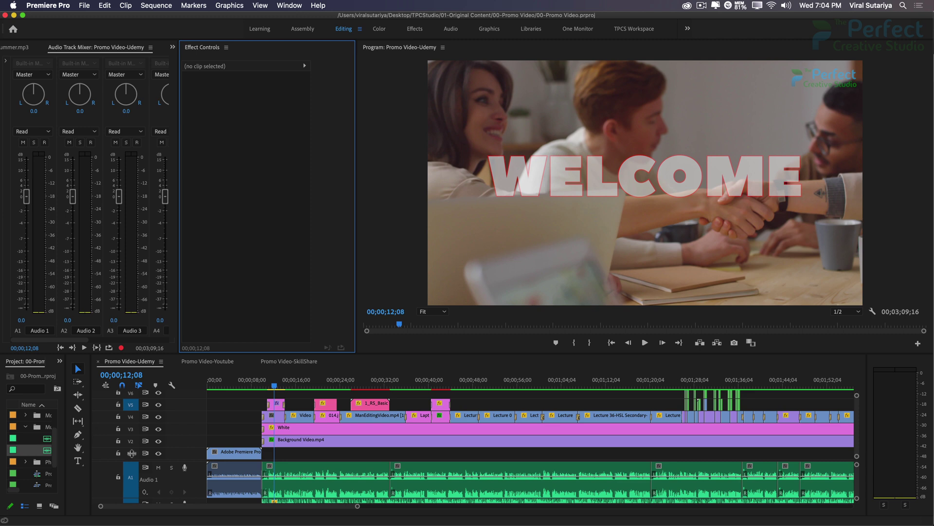
- Regroup Effect Controls with the Audio Track Mixer, widen the group, and order its tabs Effect Controls, Source, Audio Track Mixer
double_click(204, 49)
double_click(30, 48)
left_click_drag(201, 47, 78, 169)
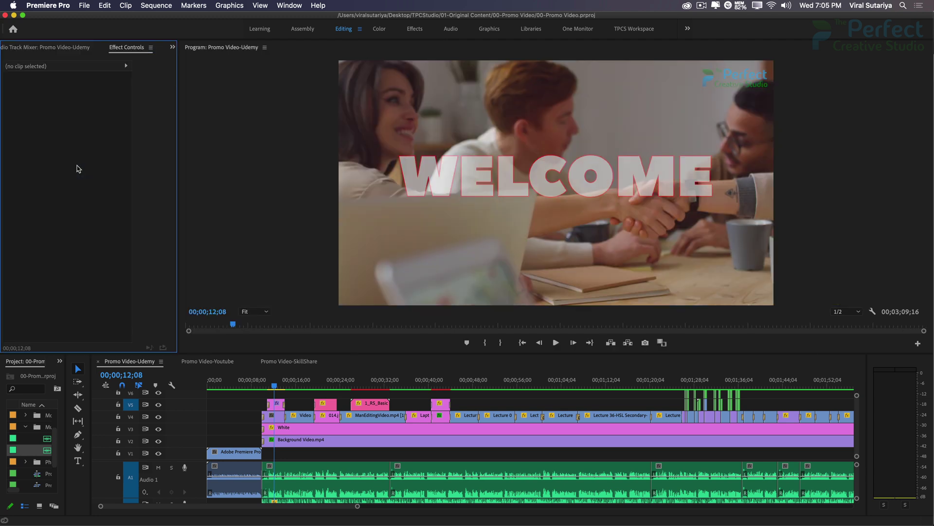
left_click_drag(179, 85, 291, 85)
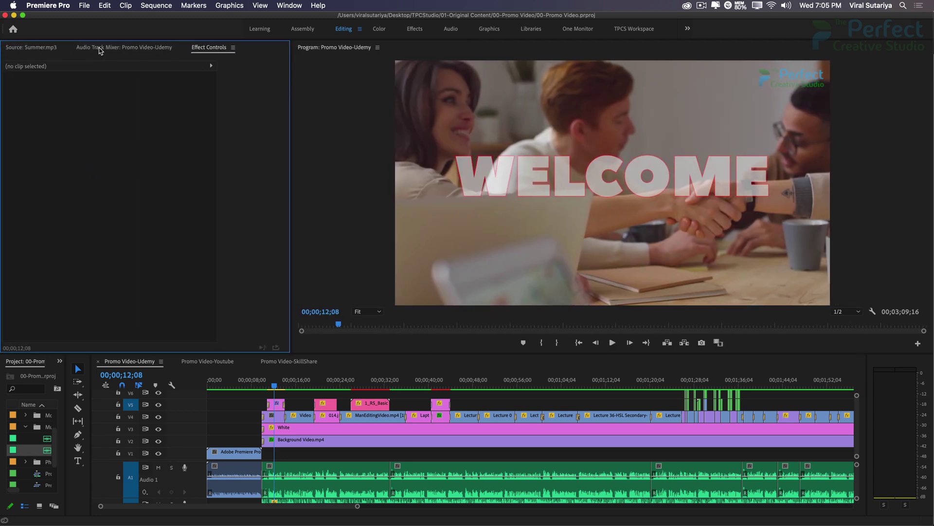
left_click_drag(44, 49, 213, 50)
left_click_drag(65, 51, 163, 53)
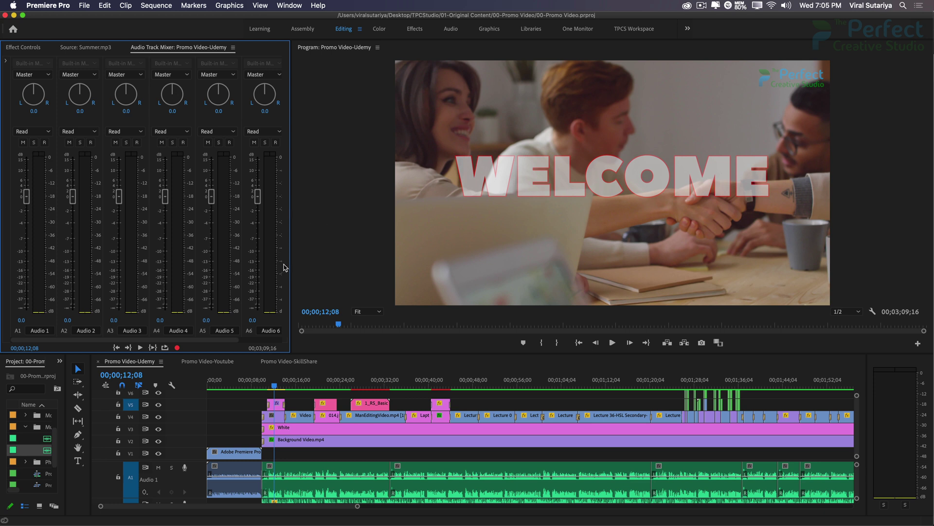
- Save the current panel layout as a new workspace named Demo Workspace
left_click(289, 6)
mouse_move(294, 17)
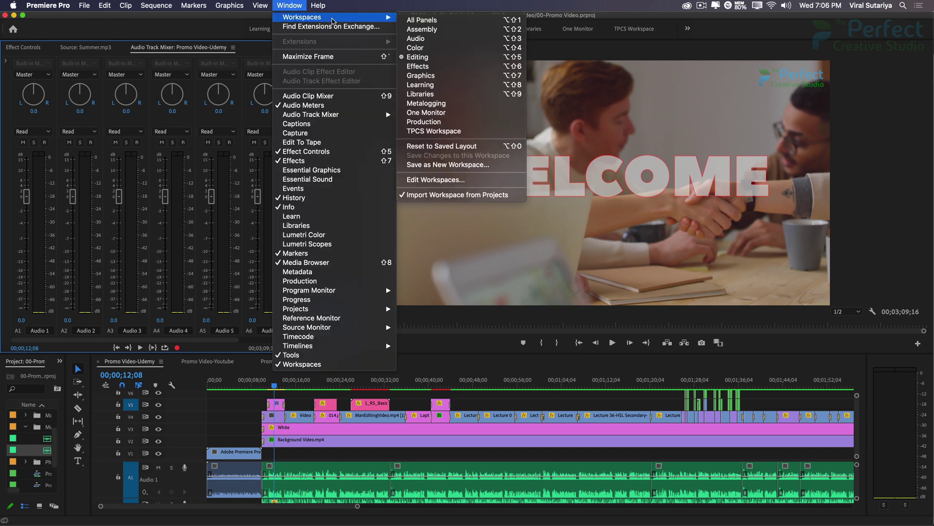
left_click(444, 165)
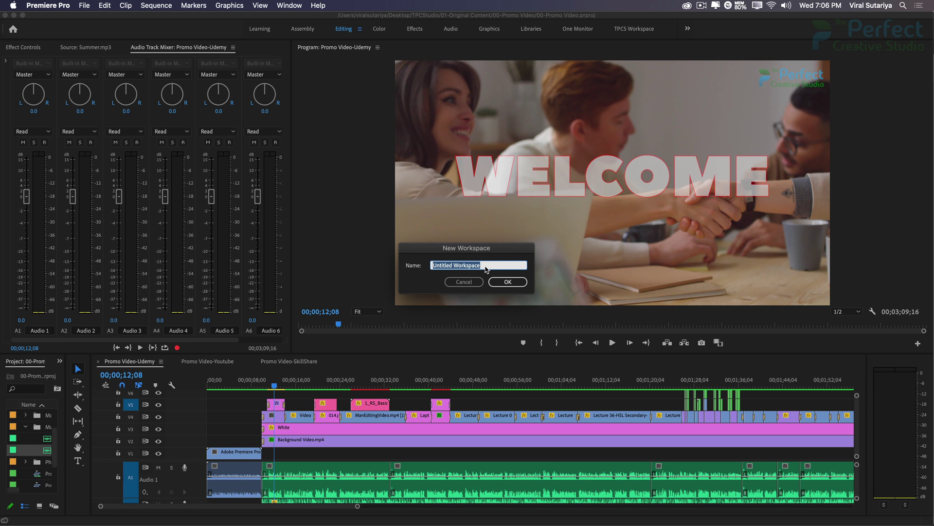
double_click(453, 267)
type("Demo")
key("Return")
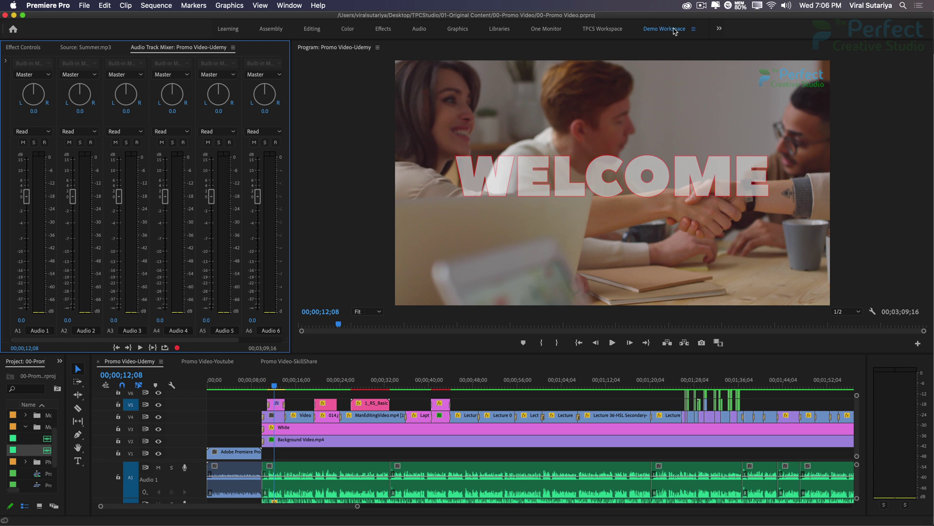
- Switch to the Editing workspace and reset it to its saved layout
left_click(314, 33)
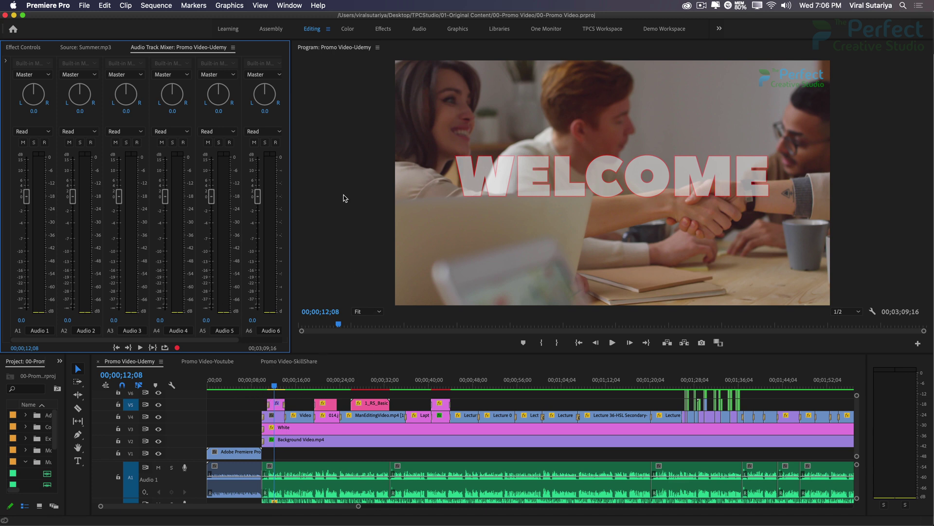
left_click(328, 28)
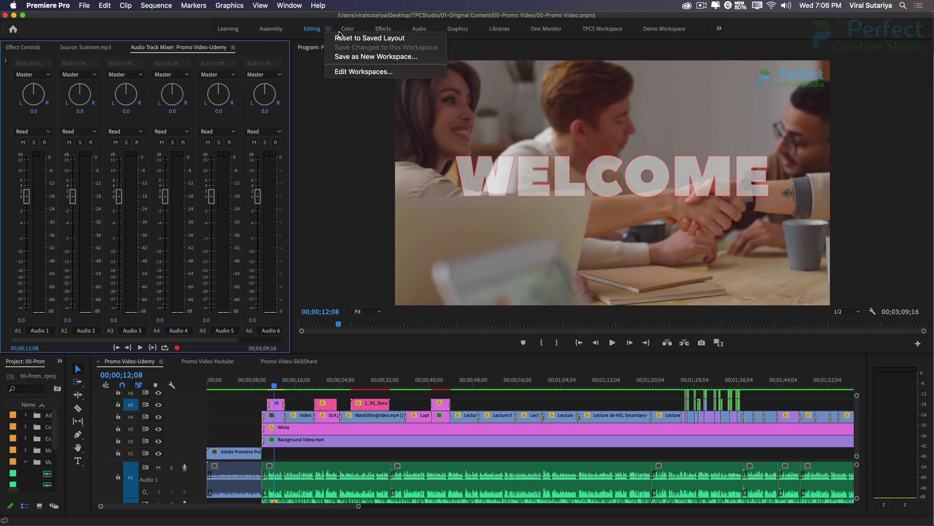
left_click(356, 38)
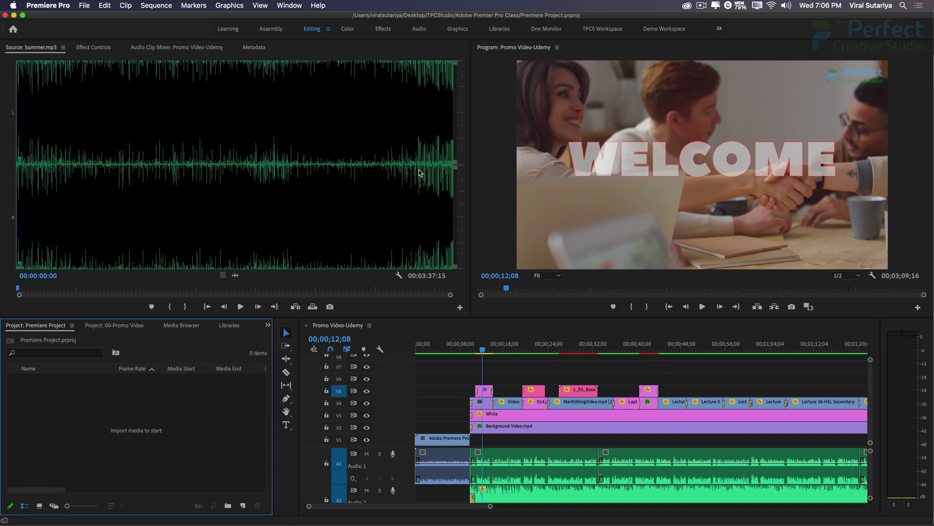
- Review the list of available workspaces and its option for resetting to the saved layout, without choosing one
left_click(290, 6)
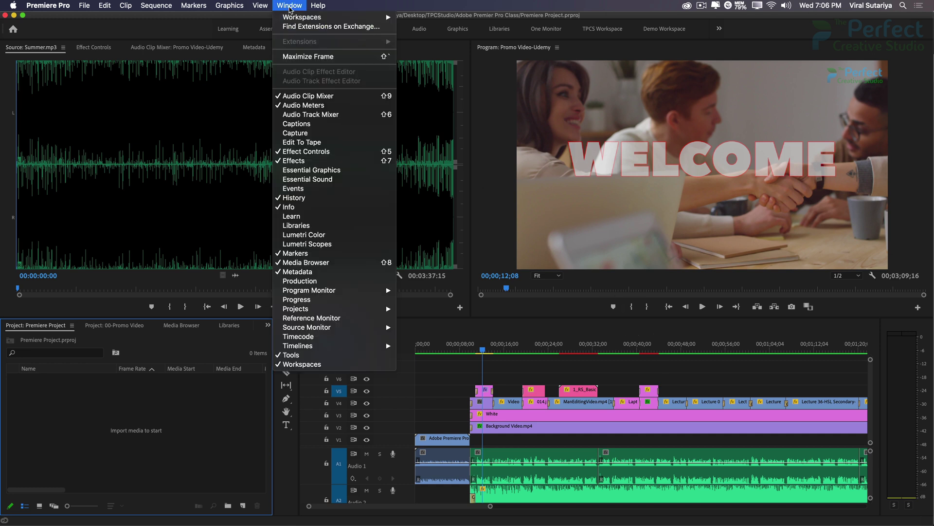
mouse_move(302, 17)
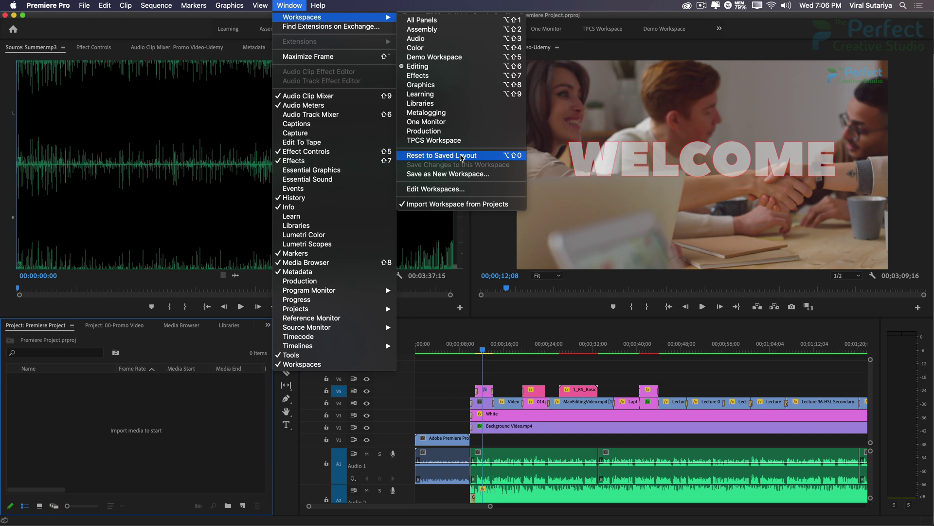
left_click(438, 338)
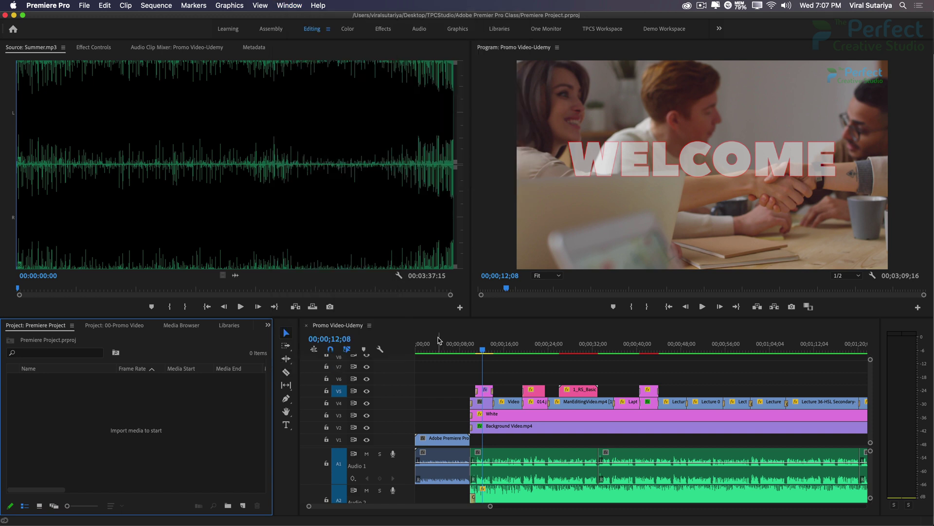